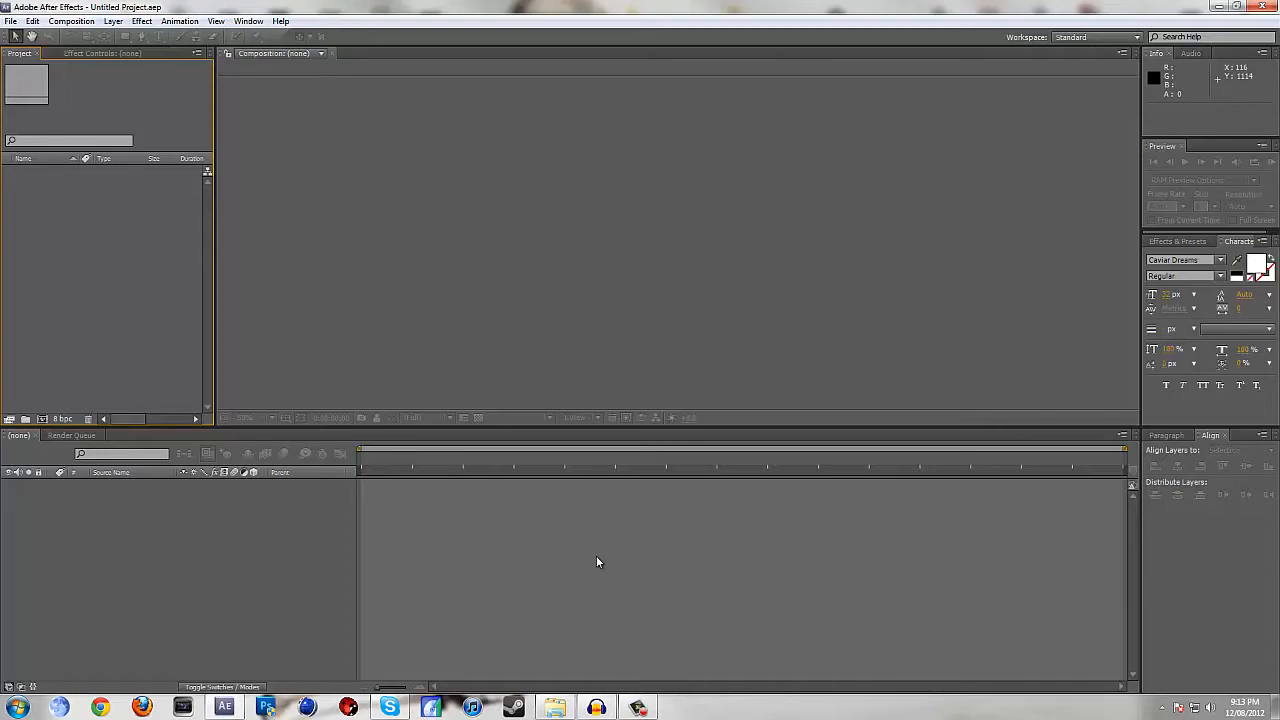
# - Import the Triple Nosc (ACOG) Broadcast.mp4 clip from its Windows Explorer folder into the project
pyautogui.click(556, 711)
pyautogui.moveTo(213, 255); pyautogui.dragTo(80, 250)
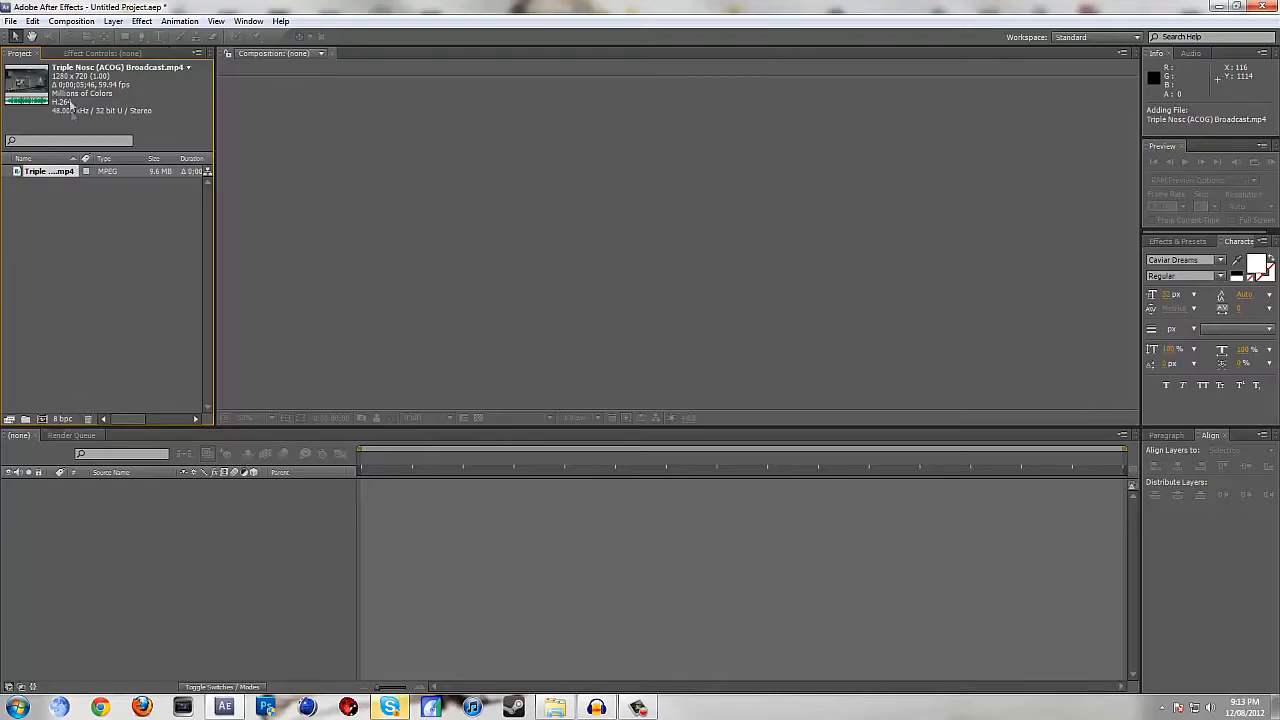
pyautogui.click(75, 54)
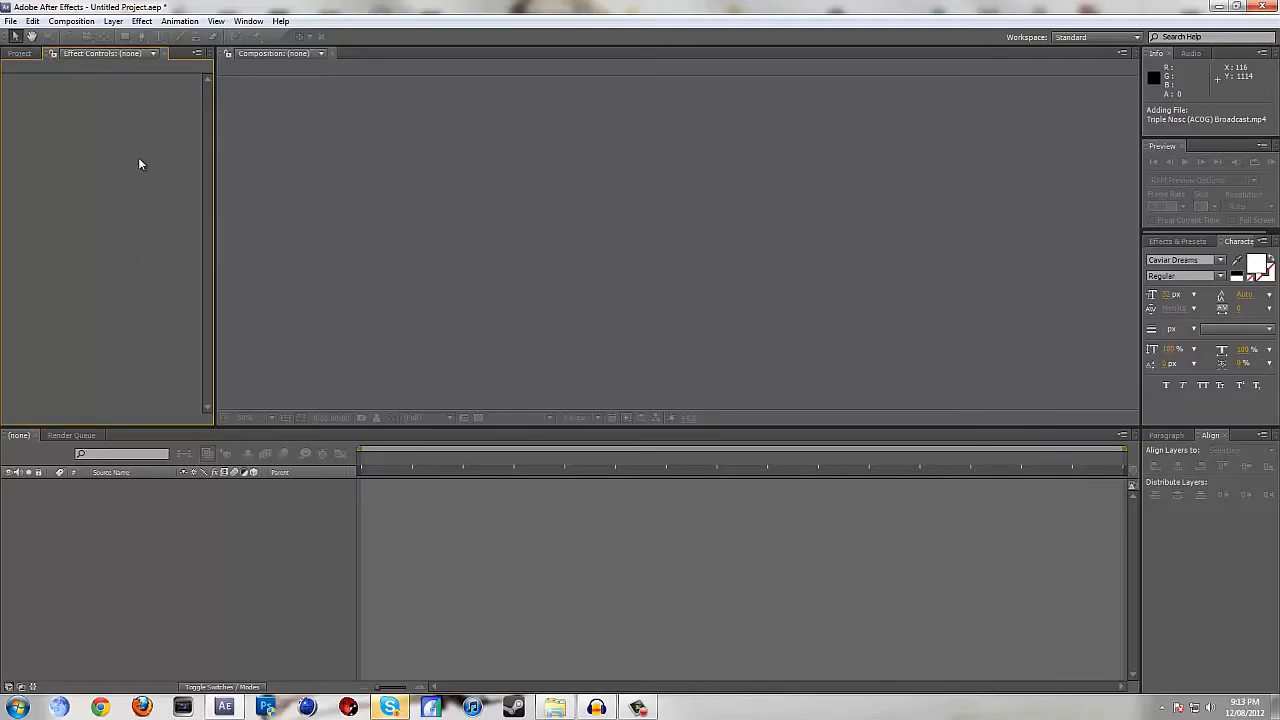
pyautogui.click(22, 54)
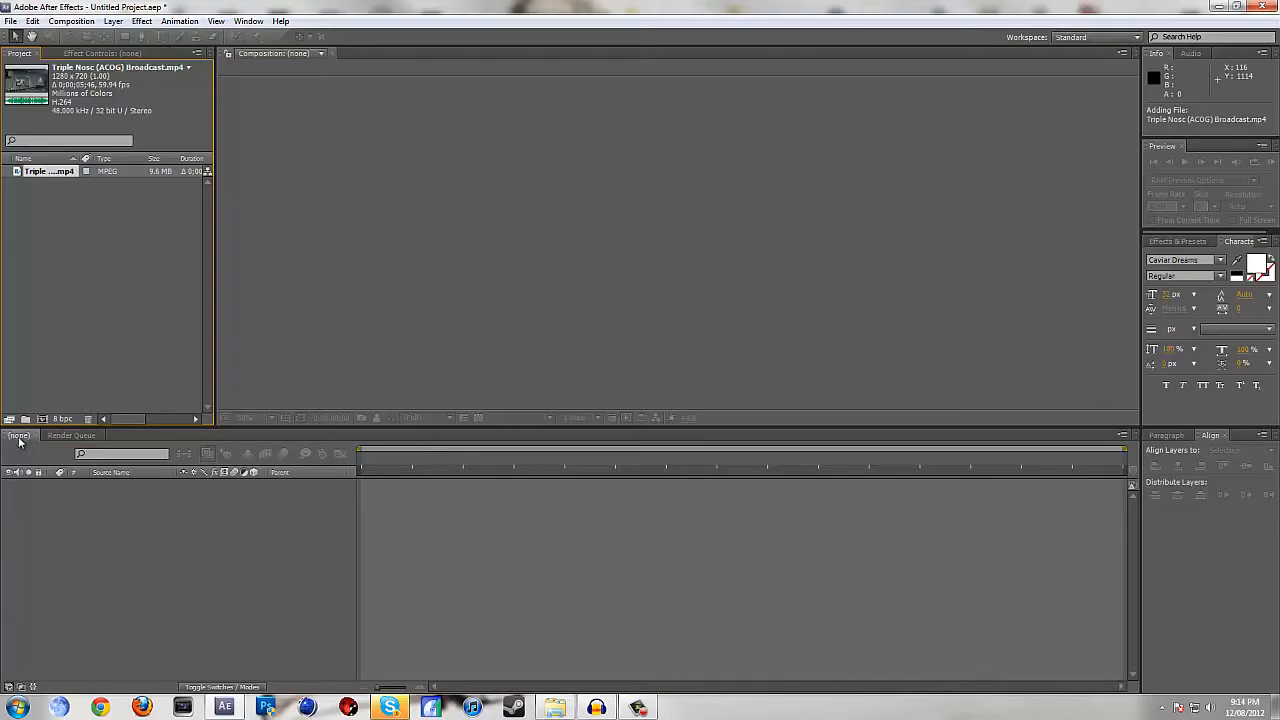
pyautogui.click(62, 436)
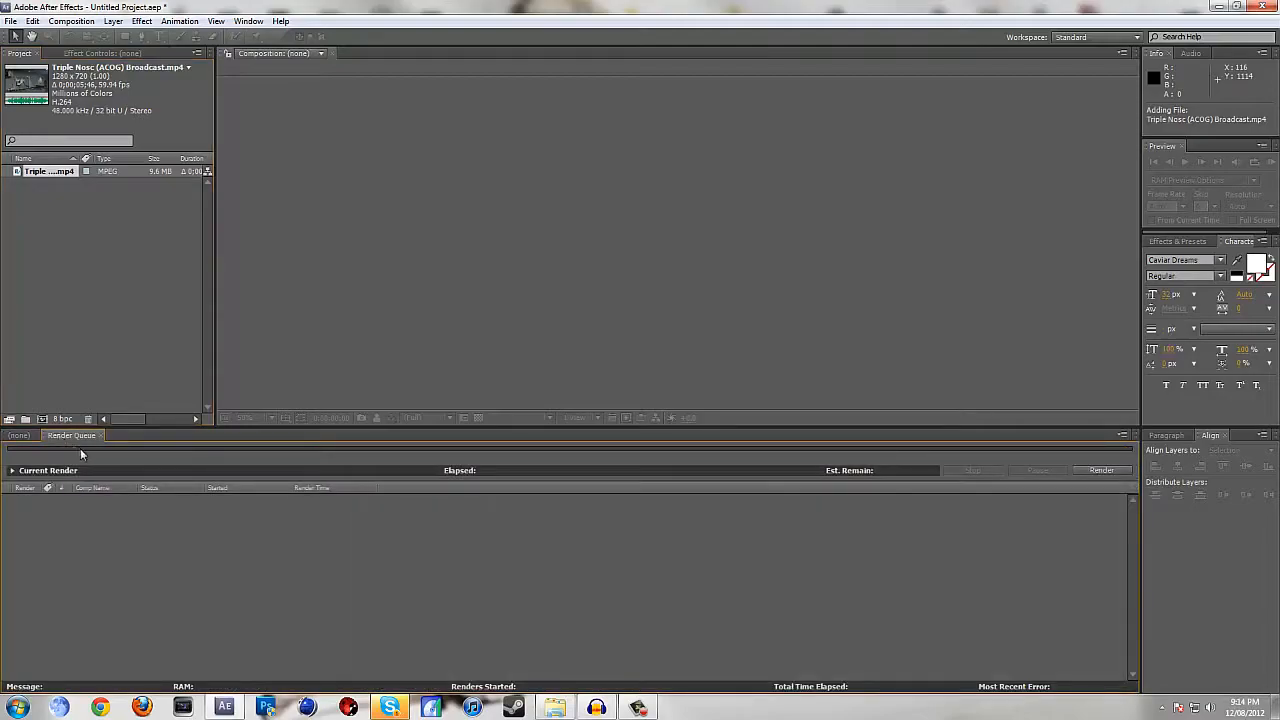
# - Create a composition from the imported Broadcast clip in the empty timeline
pyautogui.click(19, 436)
pyautogui.moveTo(50, 172); pyautogui.dragTo(102, 528)
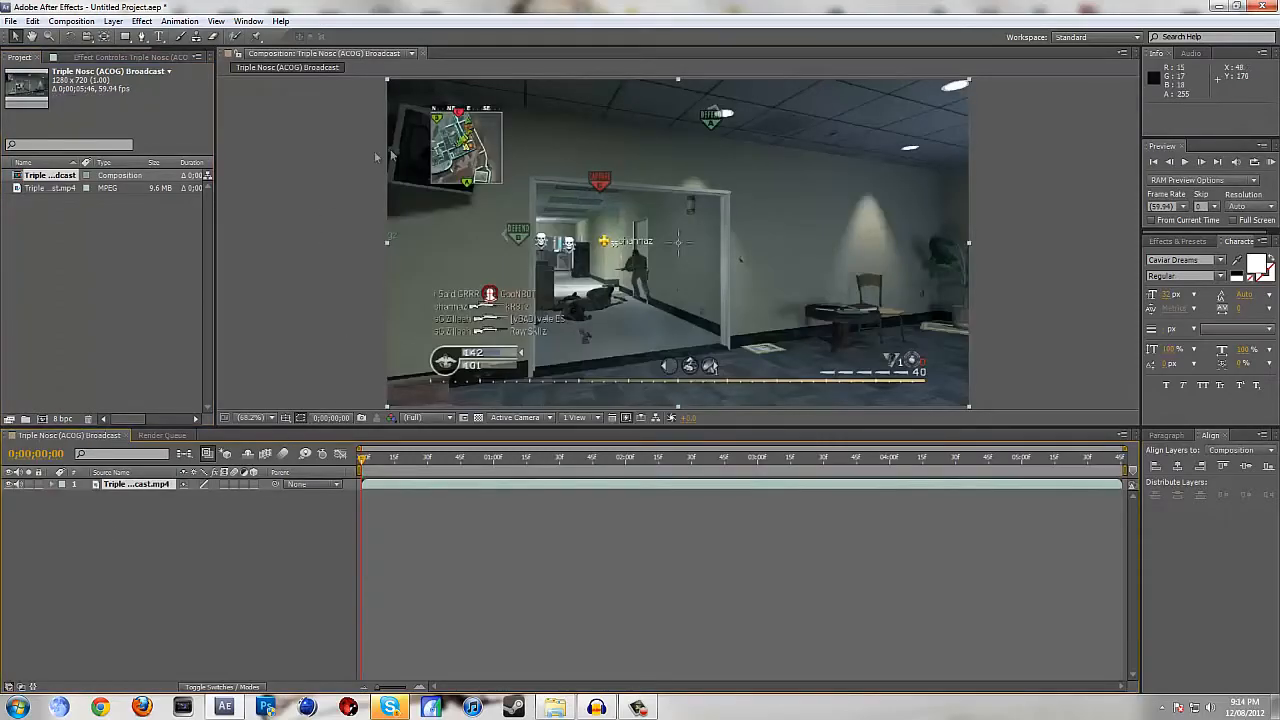
# - Place a second copy of the Broadcast clip directly in the composition view, hide the original layer and move the copy back over the frame
pyautogui.moveTo(50, 188); pyautogui.dragTo(143, 251)
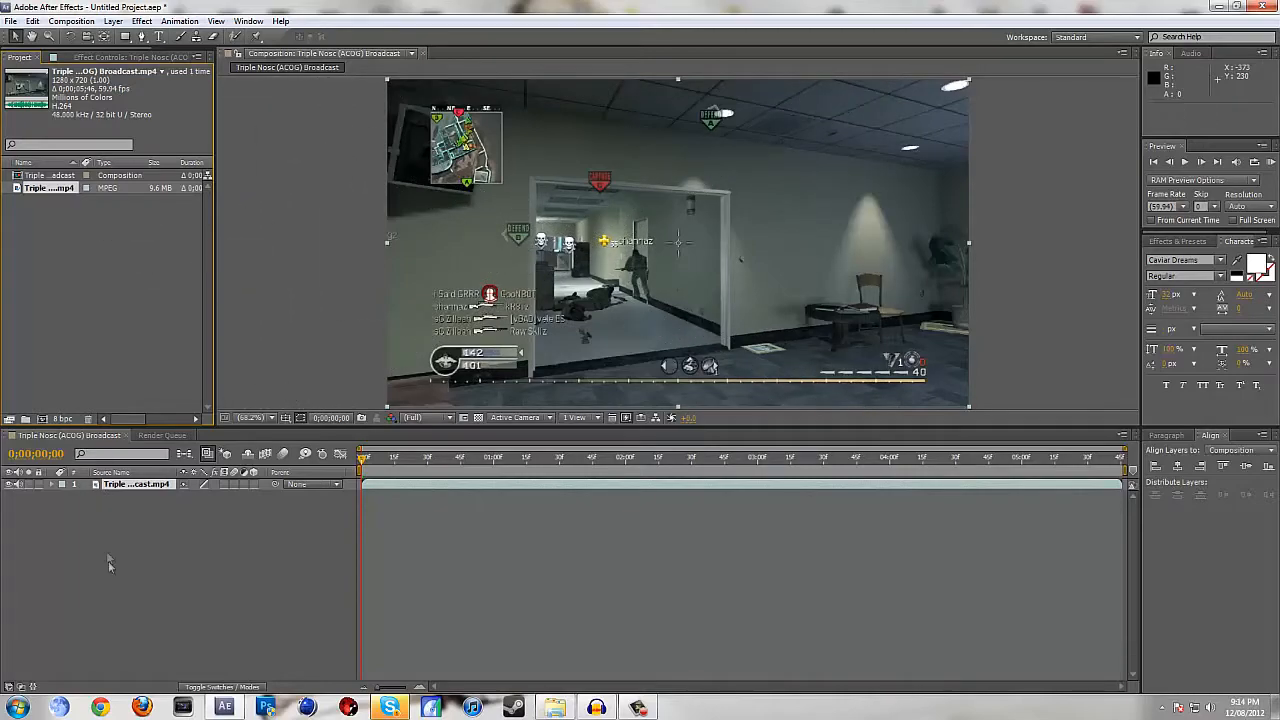
pyautogui.moveTo(50, 188); pyautogui.dragTo(635, 228)
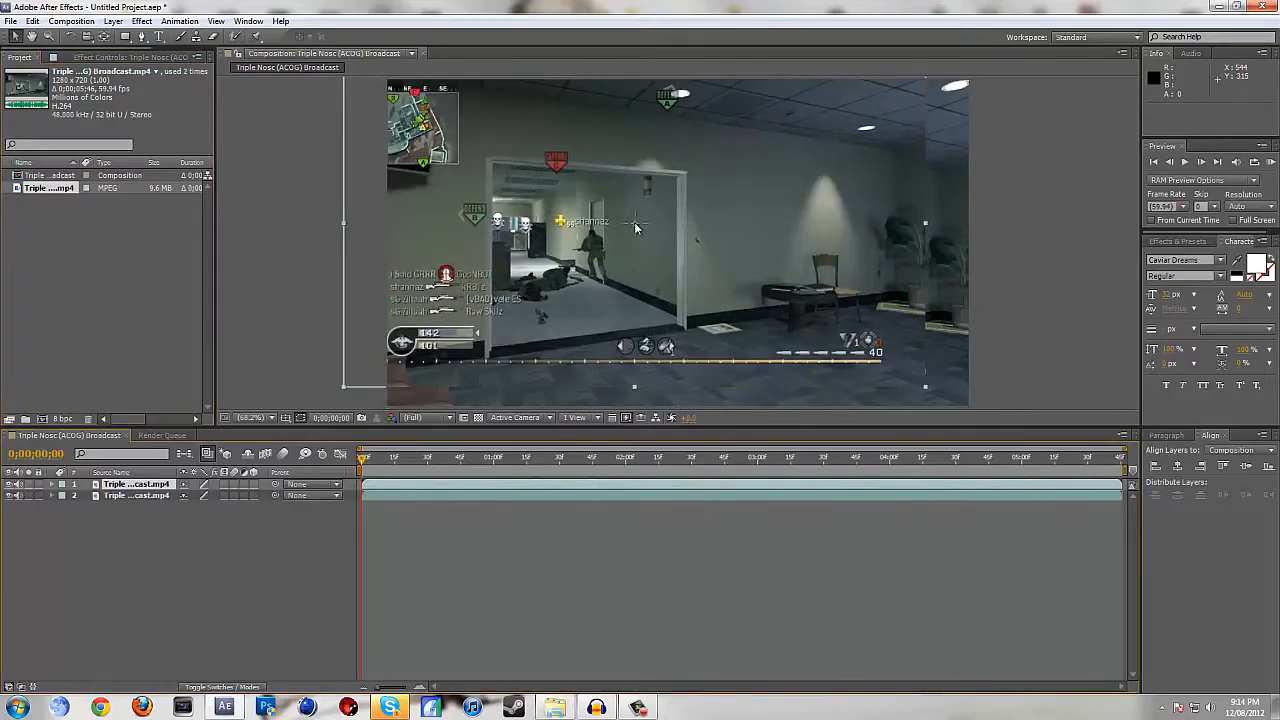
pyautogui.click(10, 495)
pyautogui.moveTo(559, 313); pyautogui.dragTo(740, 285)
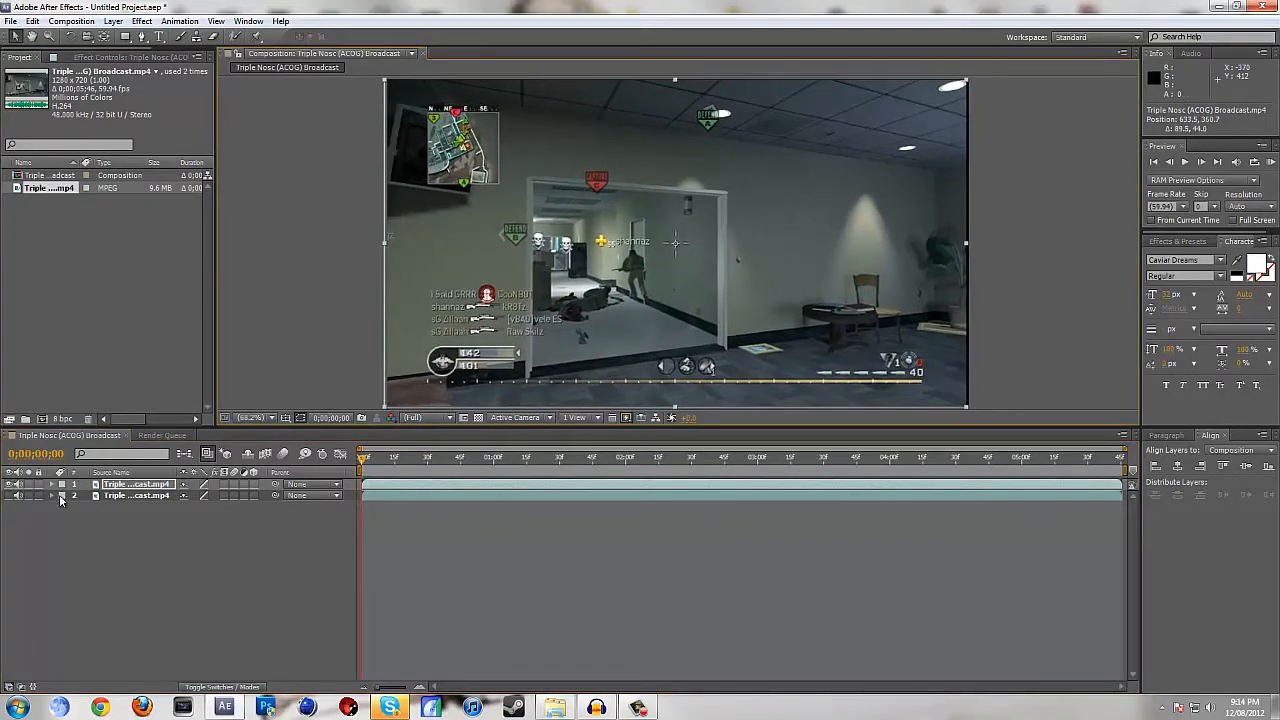
# - Delete the second copy of the Broadcast clip and make the original layer visible again
pyautogui.click(128, 485)
pyautogui.press('Delete')
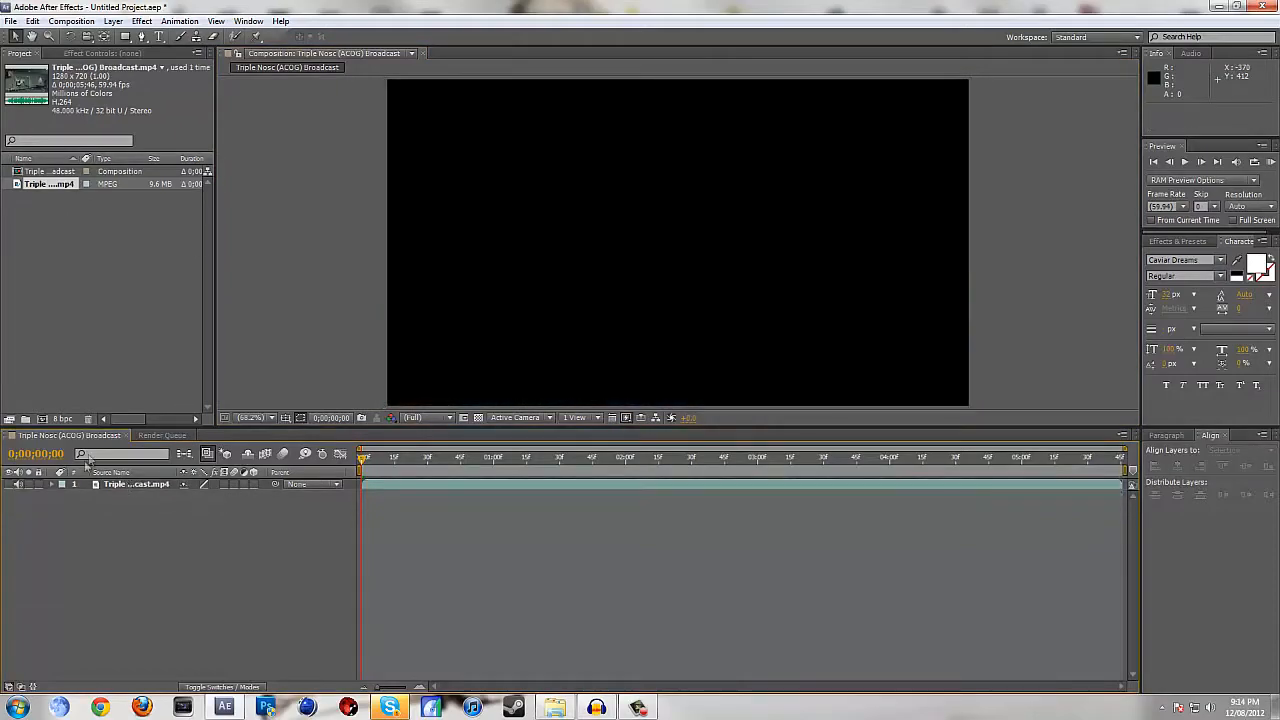
pyautogui.click(11, 485)
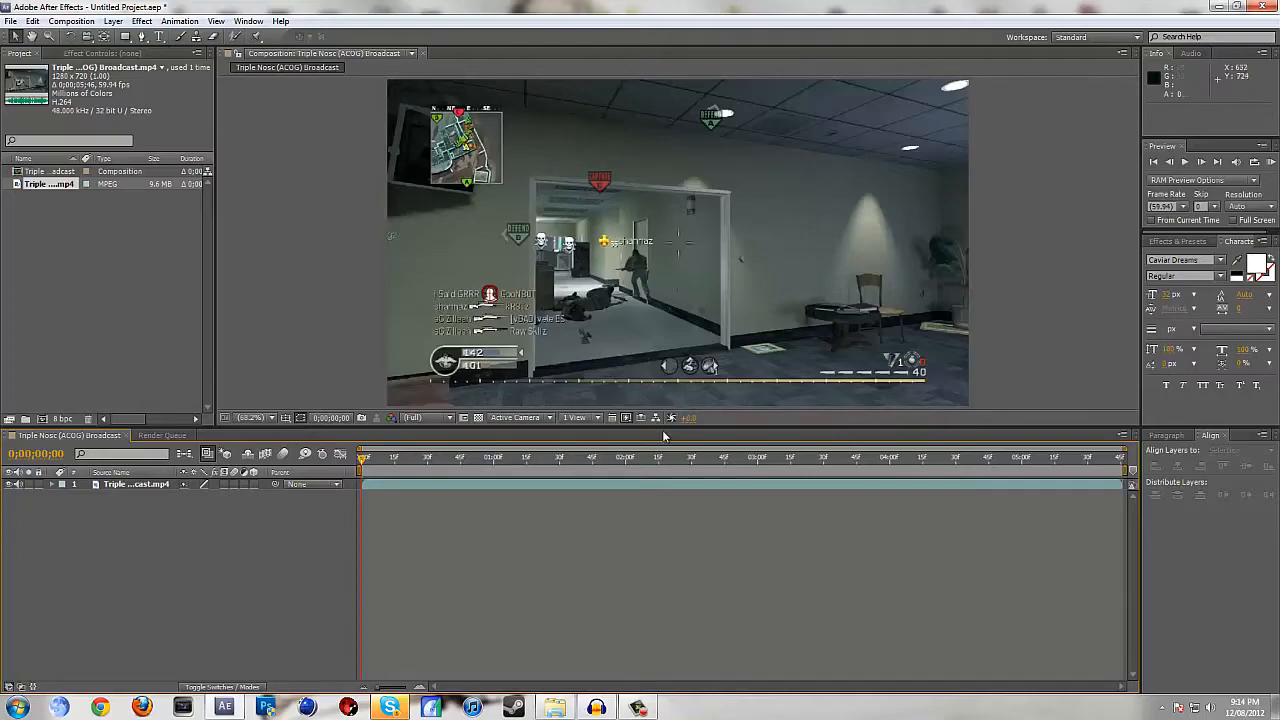
# - Enlarge the composition viewer and set its magnification to Fit up to 100%
pyautogui.moveTo(653, 422); pyautogui.dragTo(649, 488)
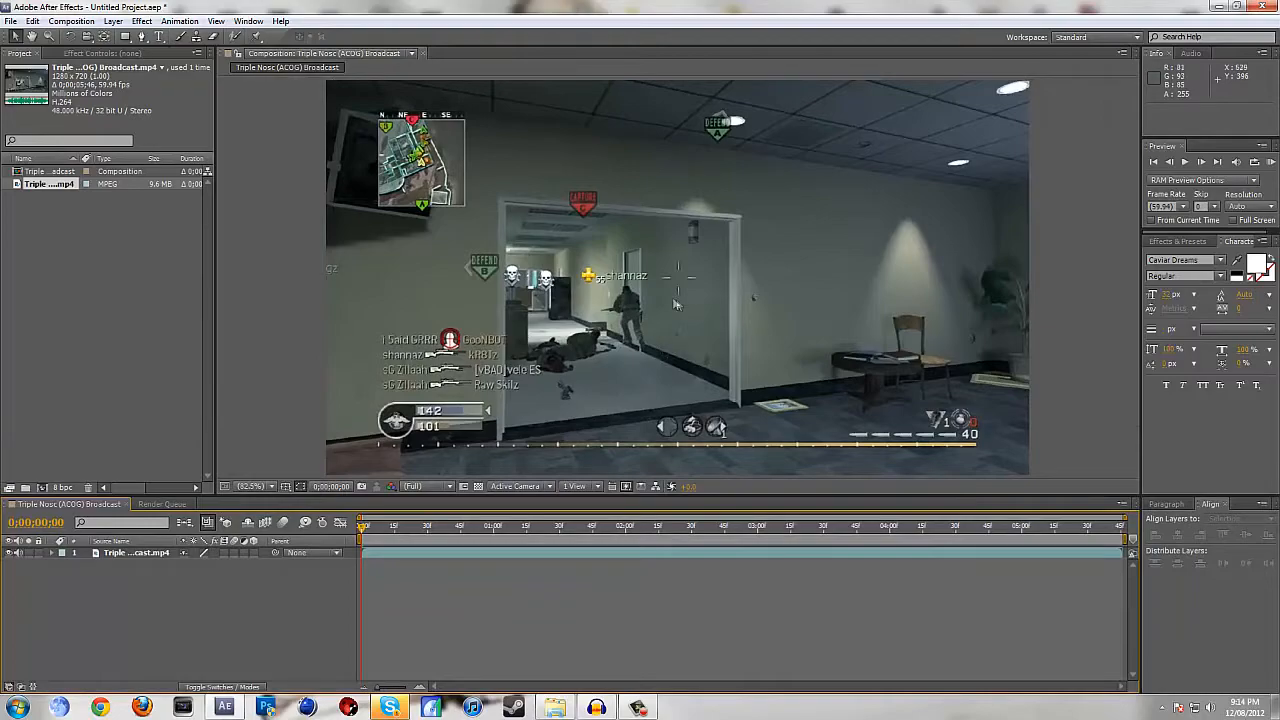
pyautogui.scroll(-1, 660, 290)
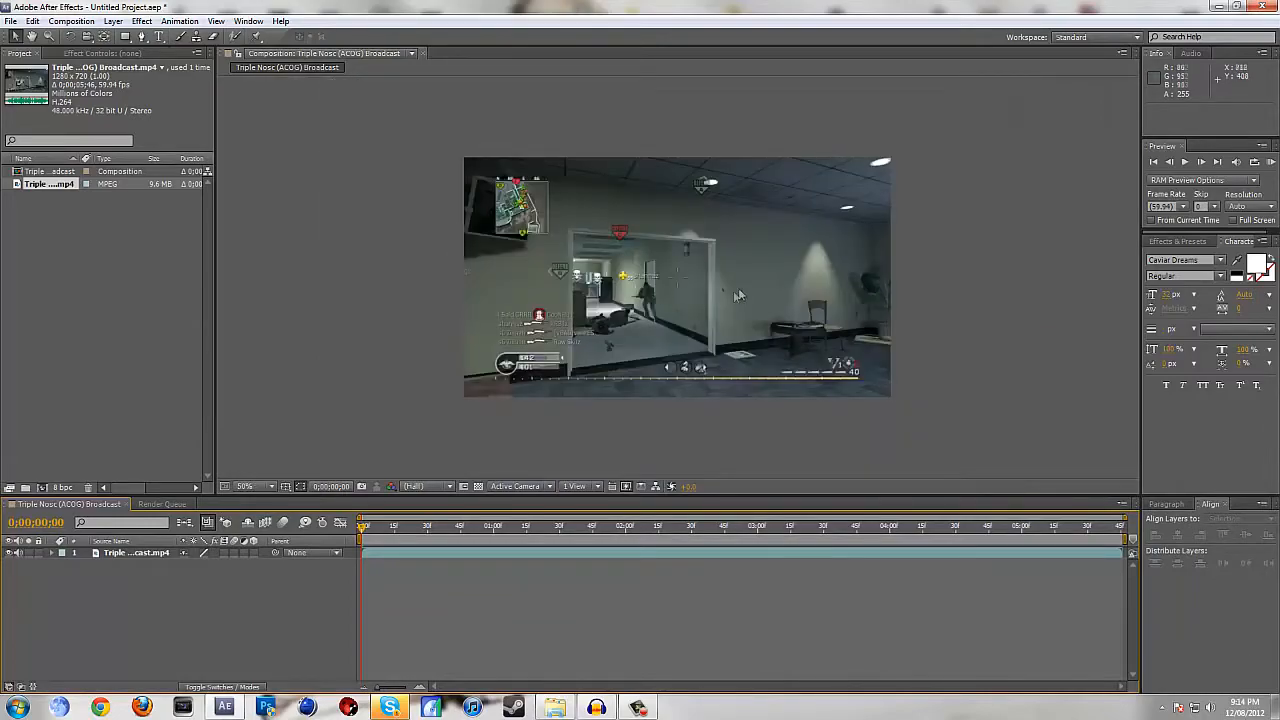
pyautogui.scroll(2, 690, 254)
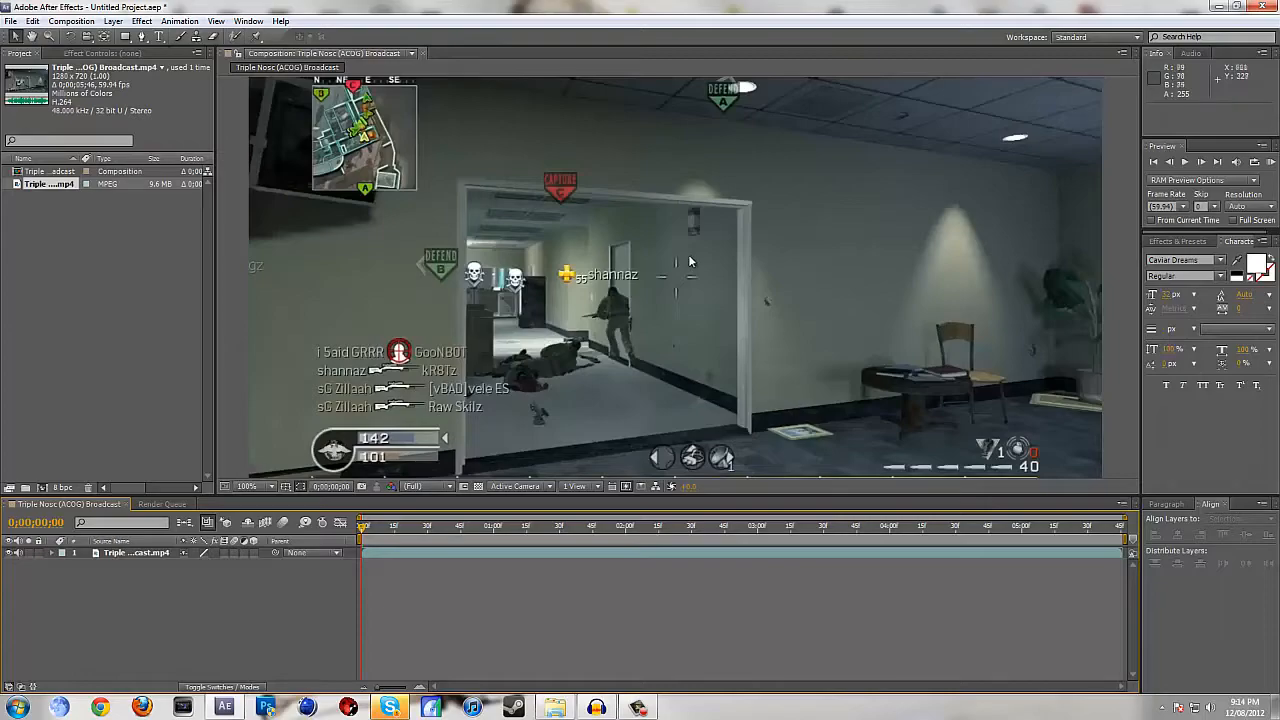
pyautogui.scroll(-2, 672, 264)
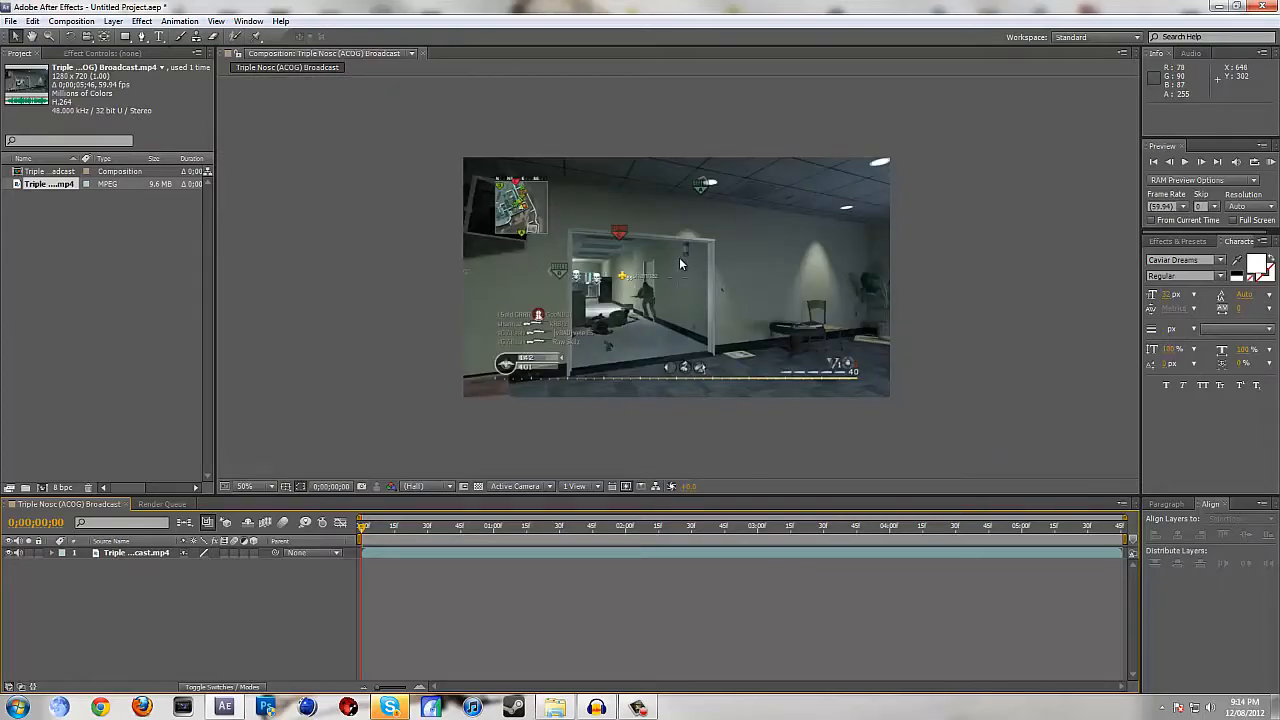
pyautogui.scroll(2, 680, 264)
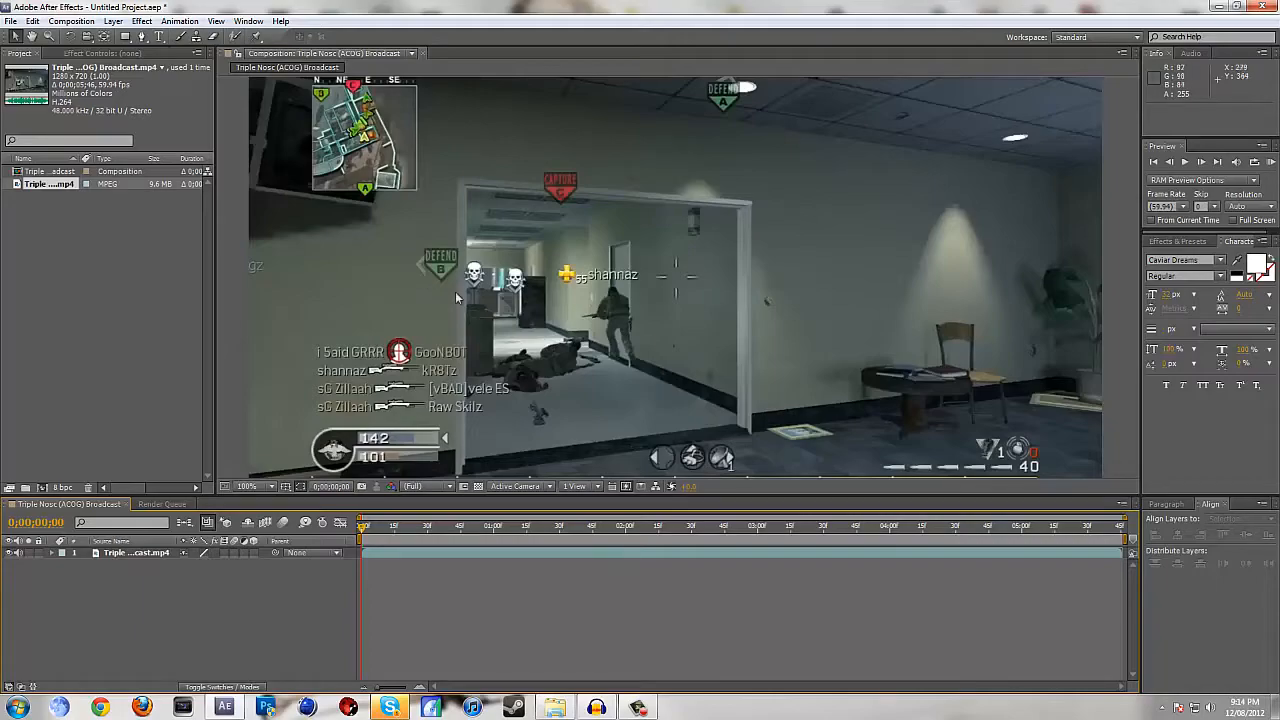
pyautogui.scroll(-2, 427, 281)
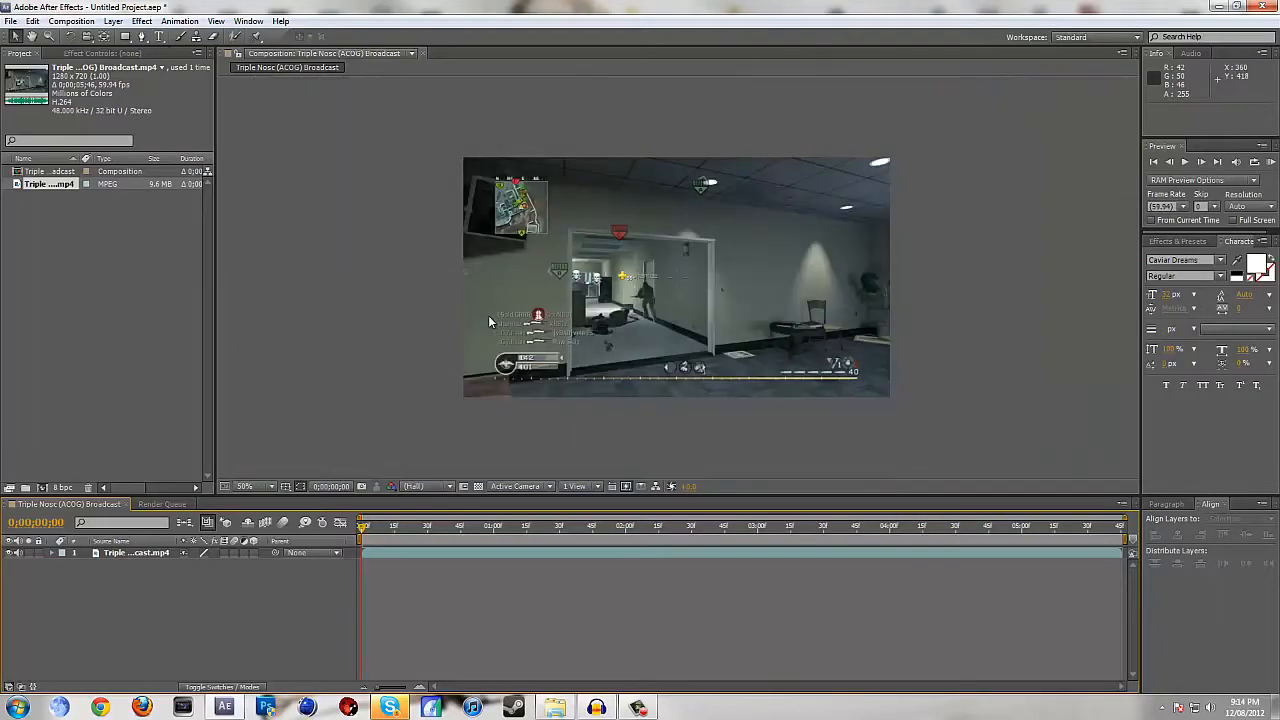
pyautogui.click(272, 487)
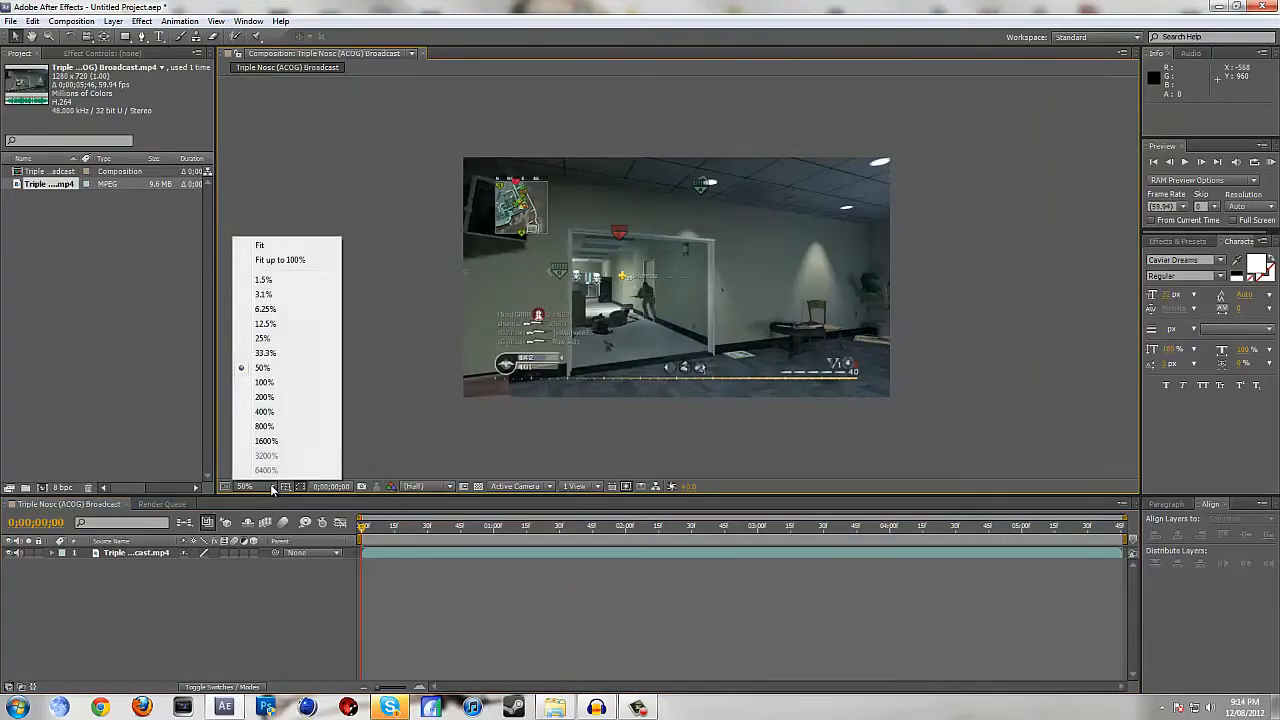
pyautogui.click(275, 261)
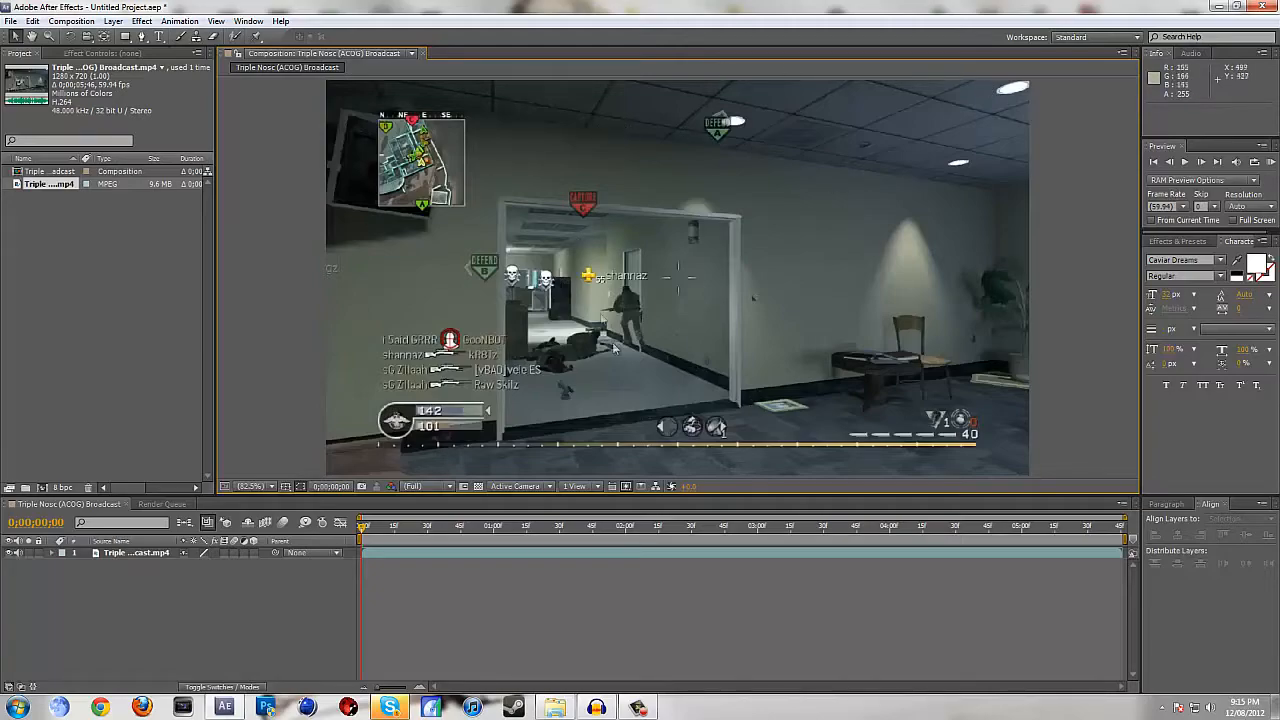
# - Rebalance the heights of the composition viewer and the timeline so that the viewer takes up more of the workspace
pyautogui.moveTo(660, 495); pyautogui.dragTo(590, 376)
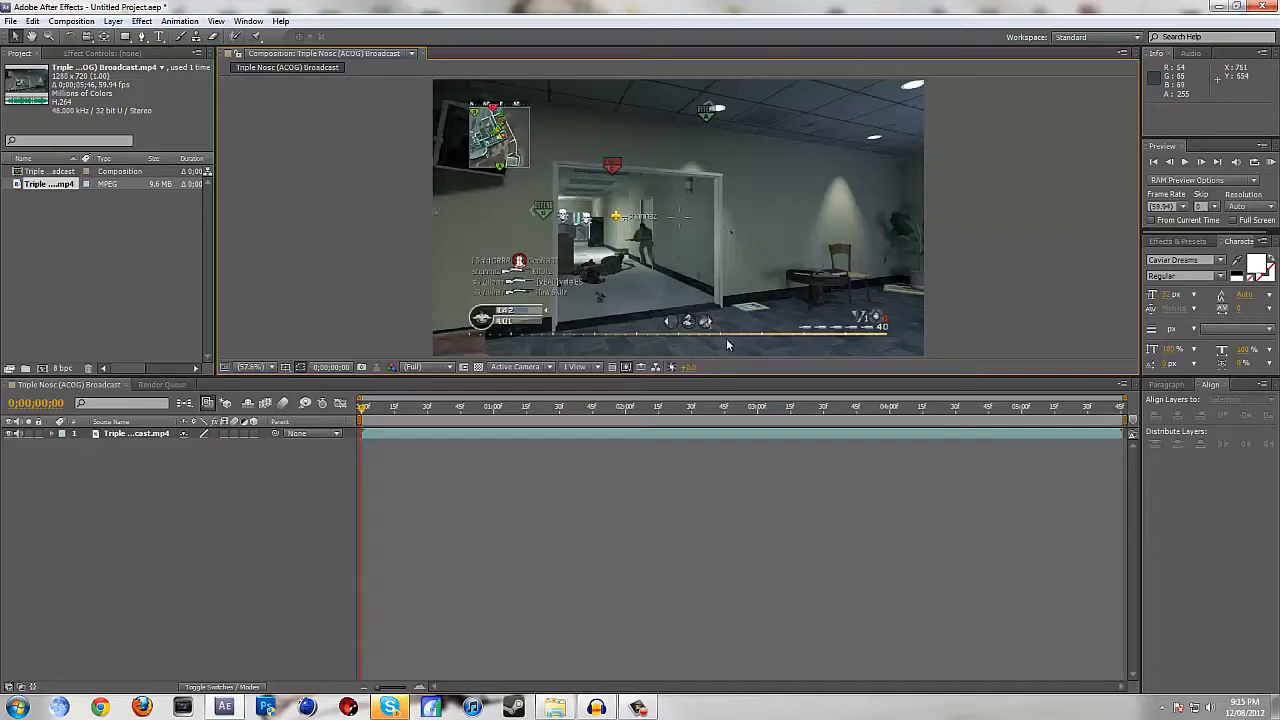
pyautogui.moveTo(731, 375); pyautogui.dragTo(736, 462)
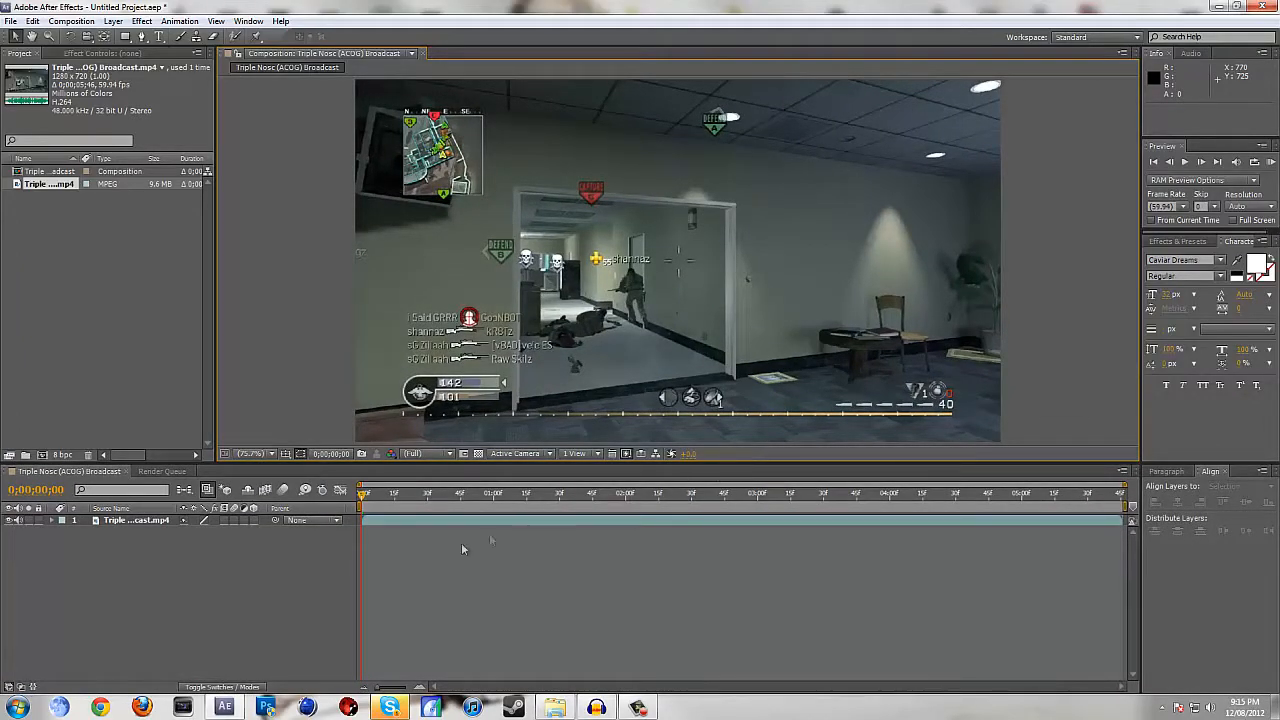
pyautogui.moveTo(363, 493); pyautogui.dragTo(363, 520)
# - Import the Triple Nosc (ACOG) crash.mp4 clip and add it to the composition as a layer below the Broadcast clip
pyautogui.moveTo(555, 708)
pyautogui.click(555, 640)
pyautogui.moveTo(225, 241); pyautogui.dragTo(95, 315)
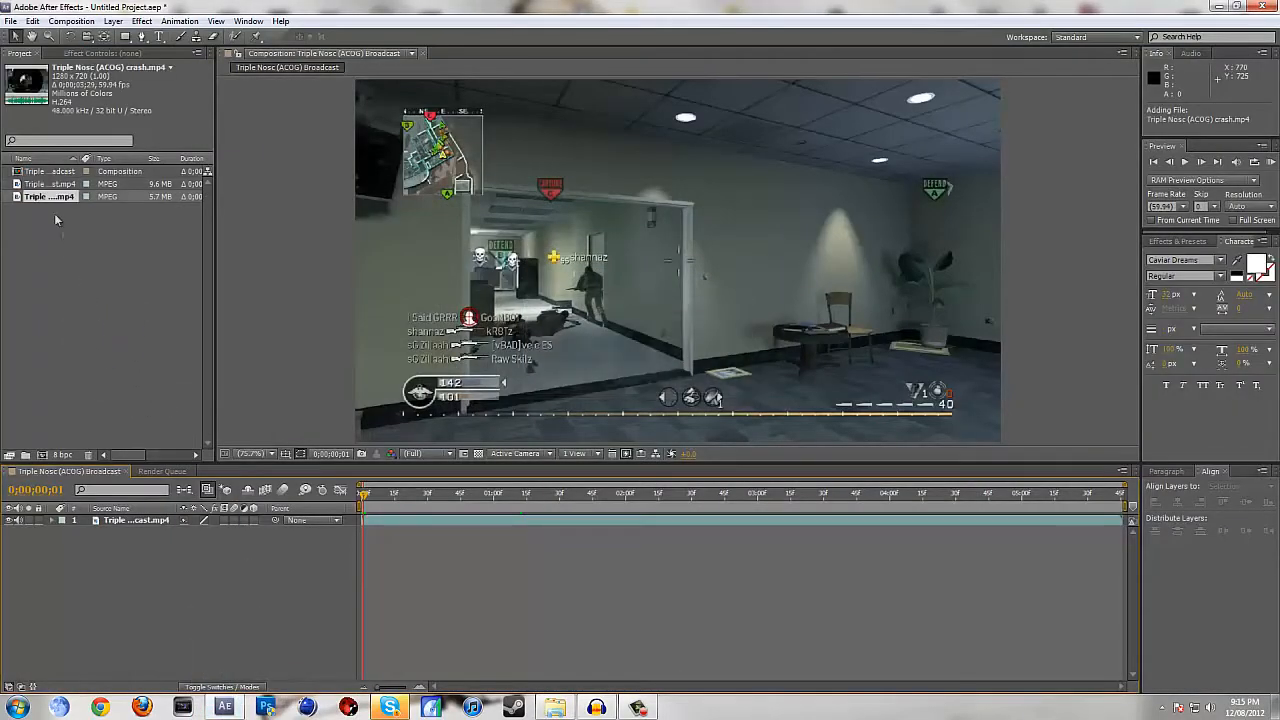
pyautogui.moveTo(45, 204); pyautogui.dragTo(132, 557)
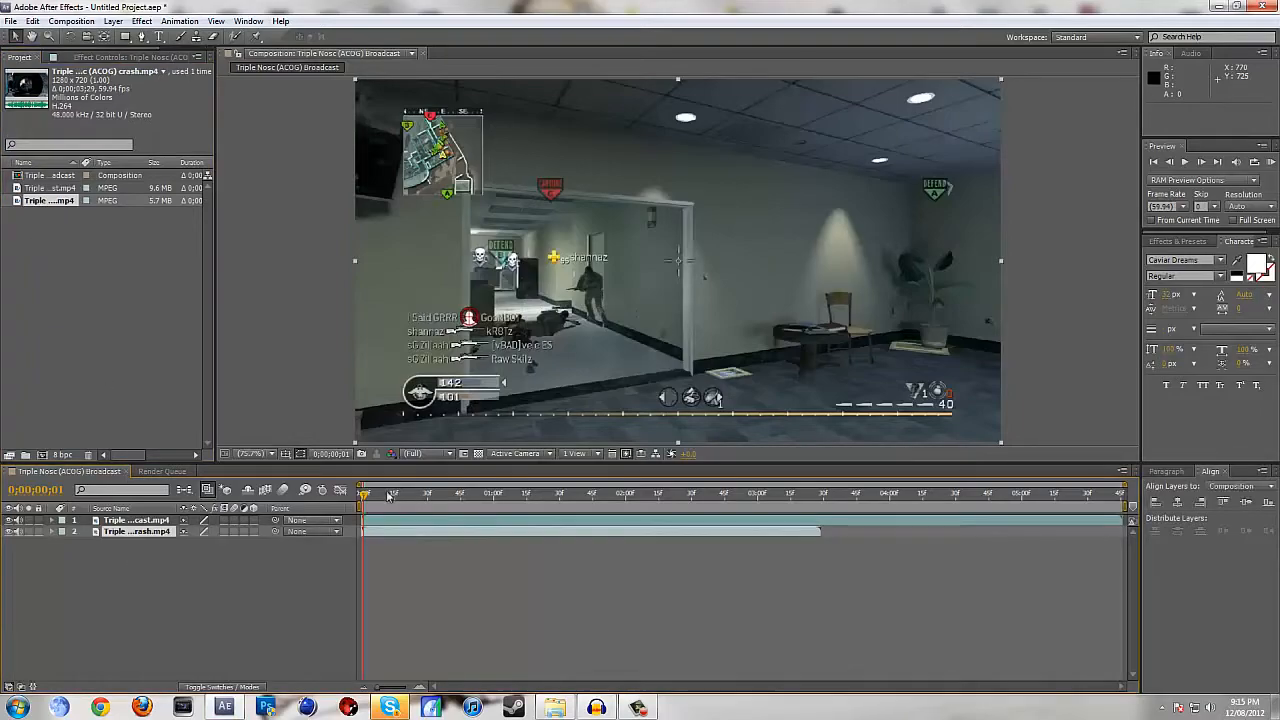
# - Shift the crash layer in time so that it starts where the Broadcast clip ends, at 0;00;05;45
pyautogui.moveTo(371, 510); pyautogui.dragTo(495, 510)
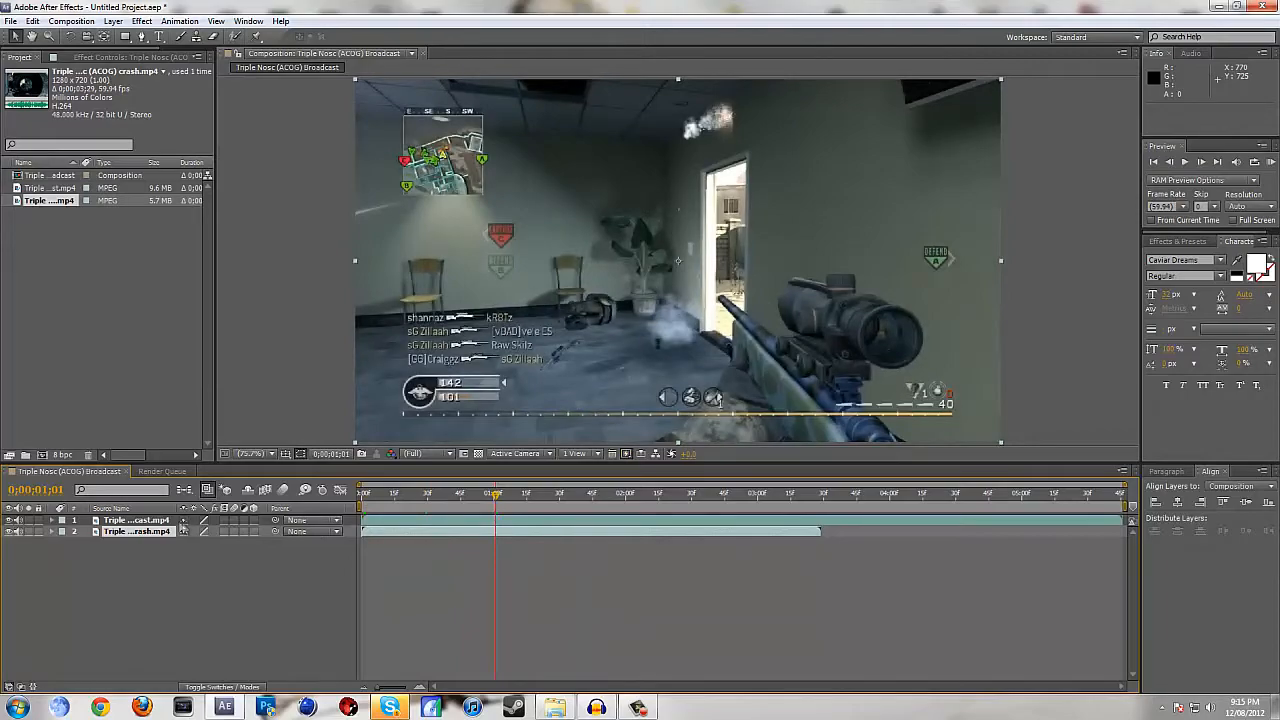
pyautogui.moveTo(474, 510); pyautogui.dragTo(1127, 532)
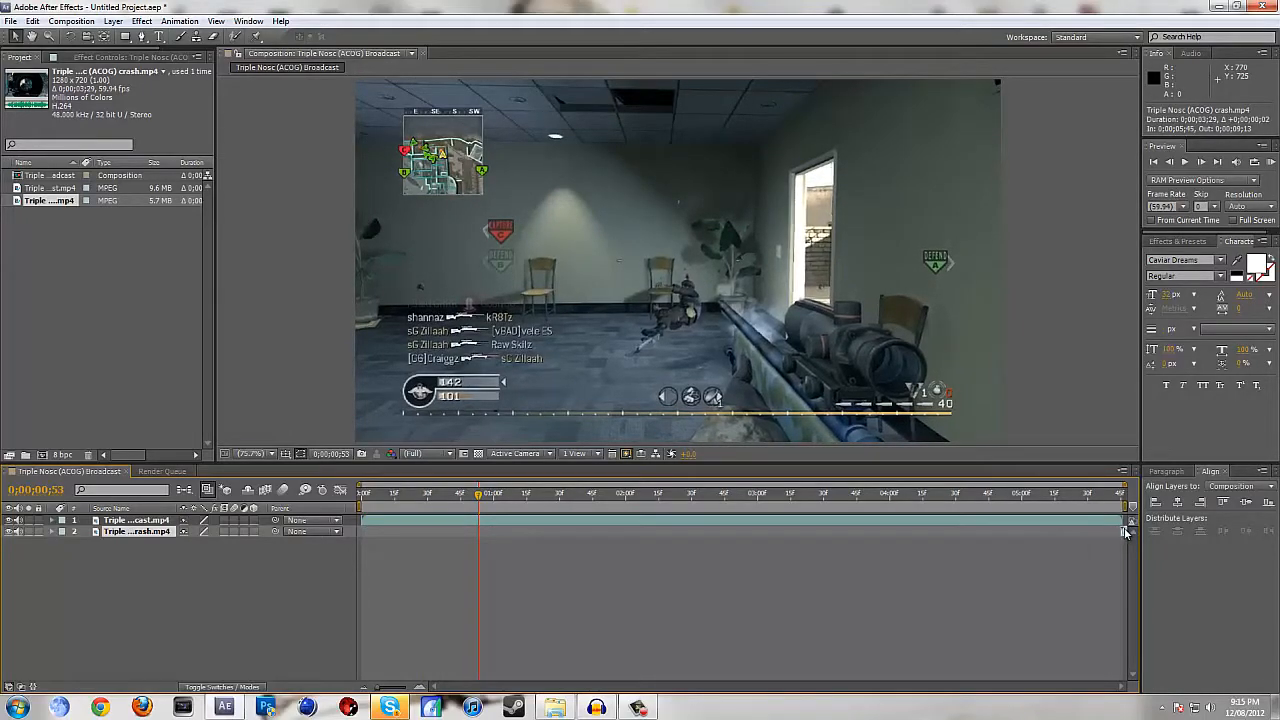
pyautogui.moveTo(706, 494); pyautogui.dragTo(575, 511)
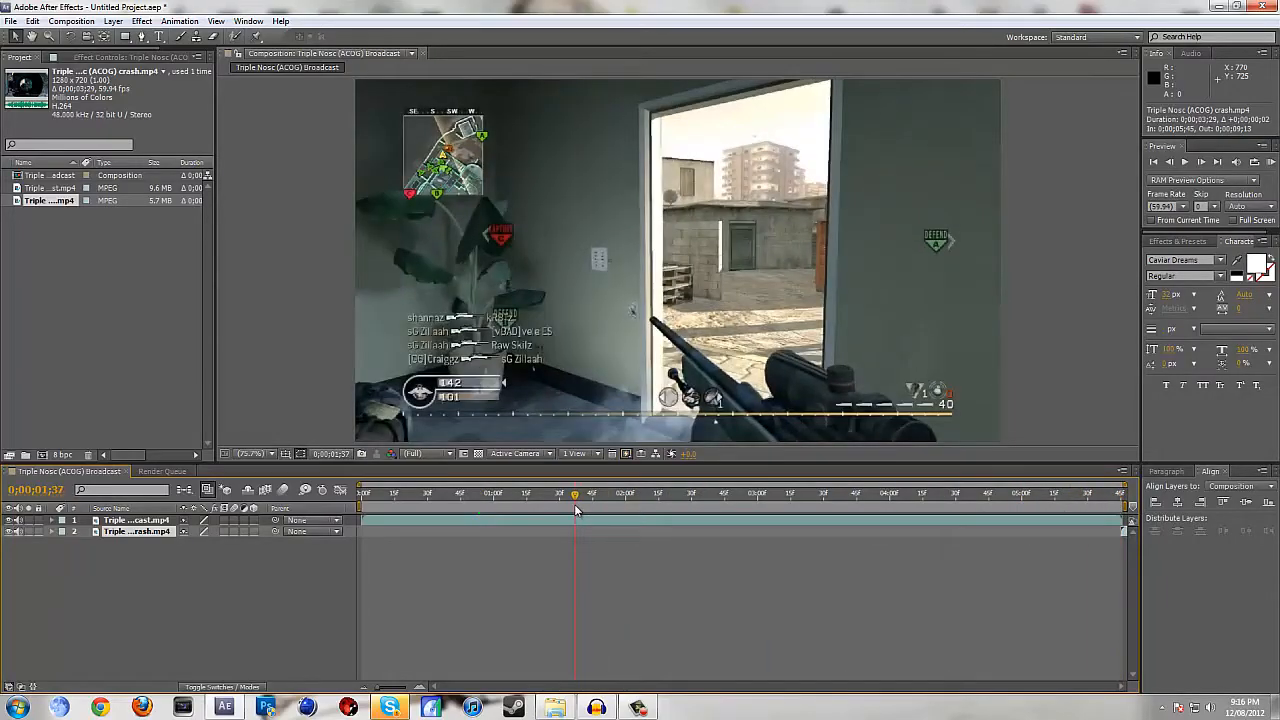
# - Lengthen the composition's duration to 0;01;00;00 in the composition settings
pyautogui.rightClick(45, 476)
pyautogui.click(90, 268)
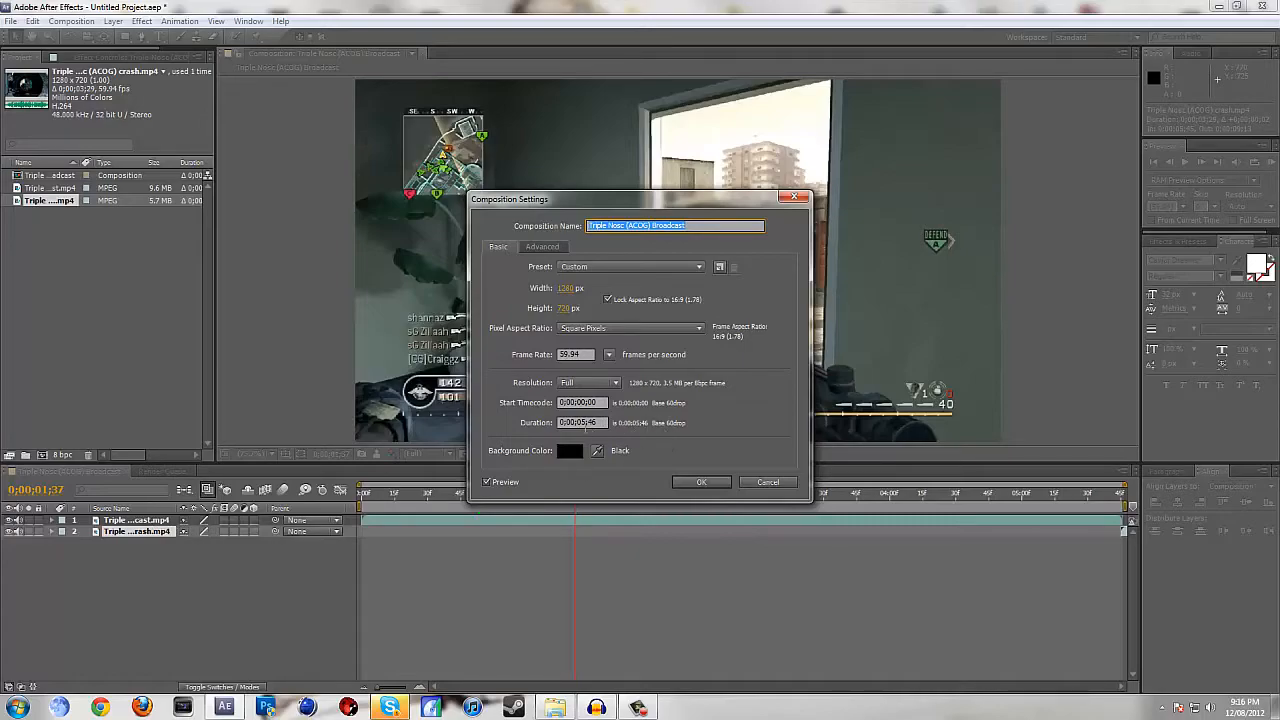
pyautogui.click(595, 422)
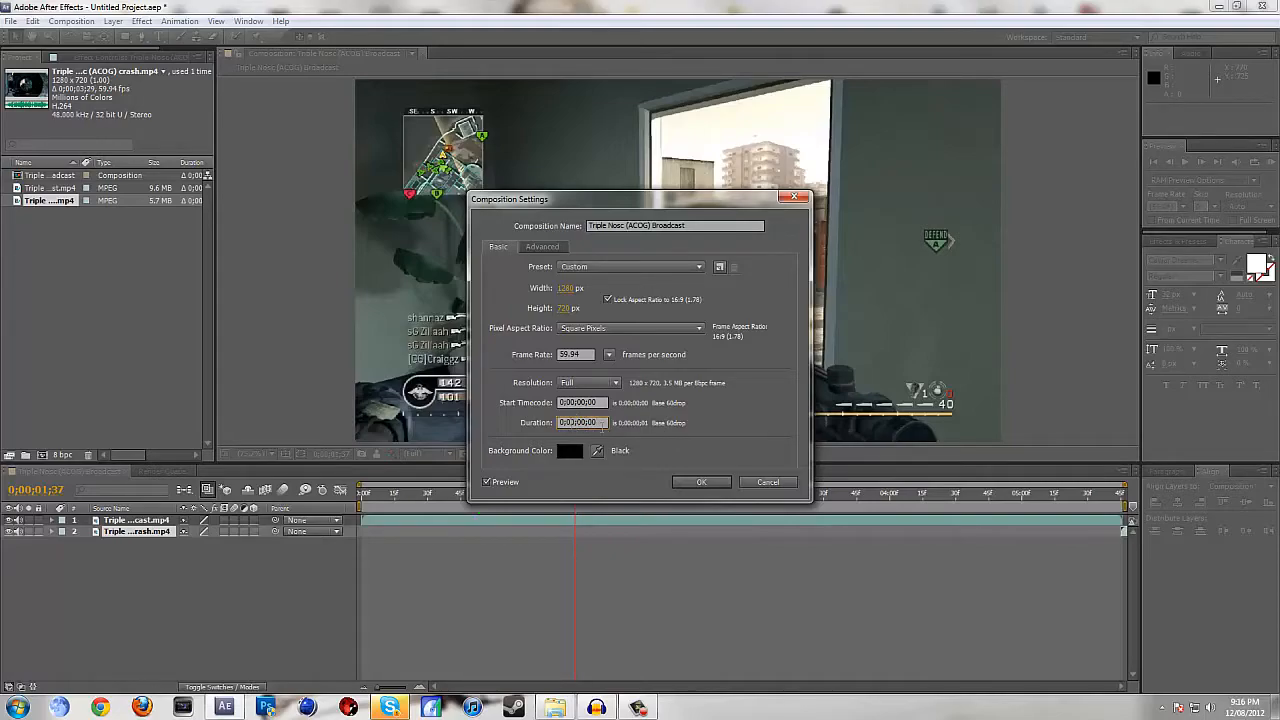
pyautogui.click(703, 482)
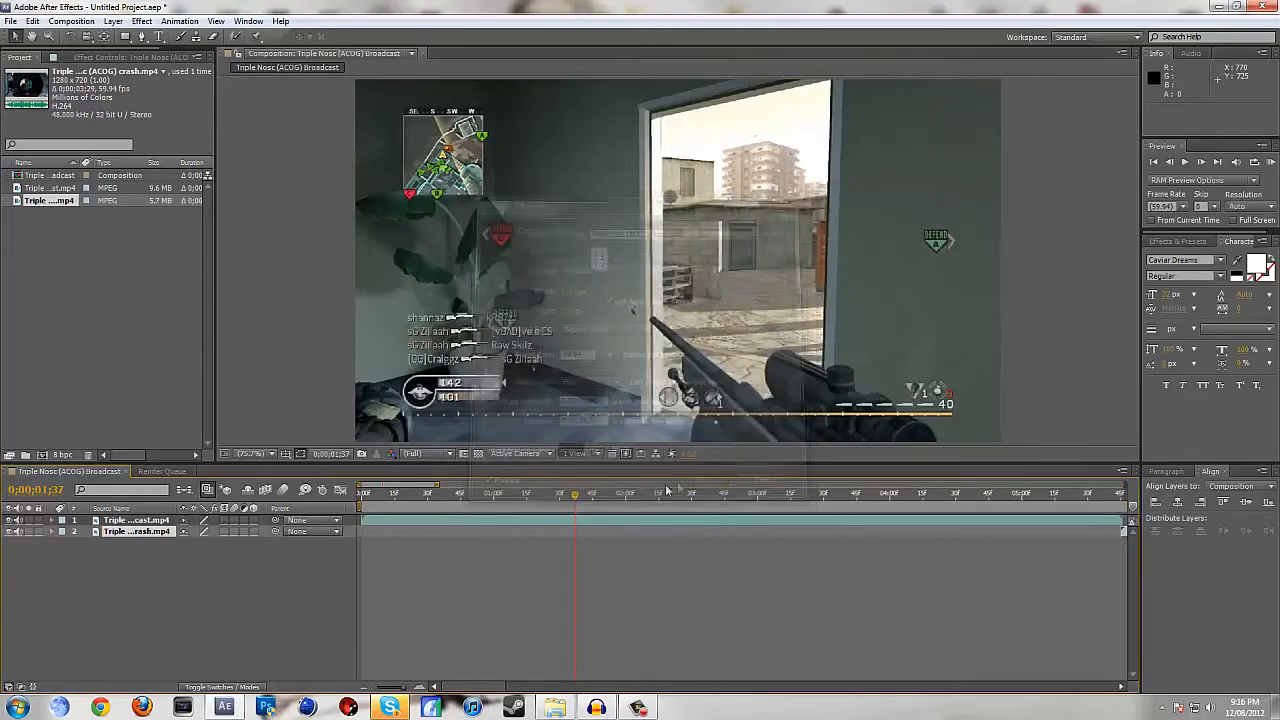
# - Show the extended time range in the timeline and place the current-time indicator at the crash clip's end, 0;00;09;12
pyautogui.moveTo(436, 486); pyautogui.dragTo(1125, 486)
pyautogui.moveTo(395, 512); pyautogui.dragTo(485, 524)
pyautogui.moveTo(379, 690); pyautogui.dragTo(396, 692)
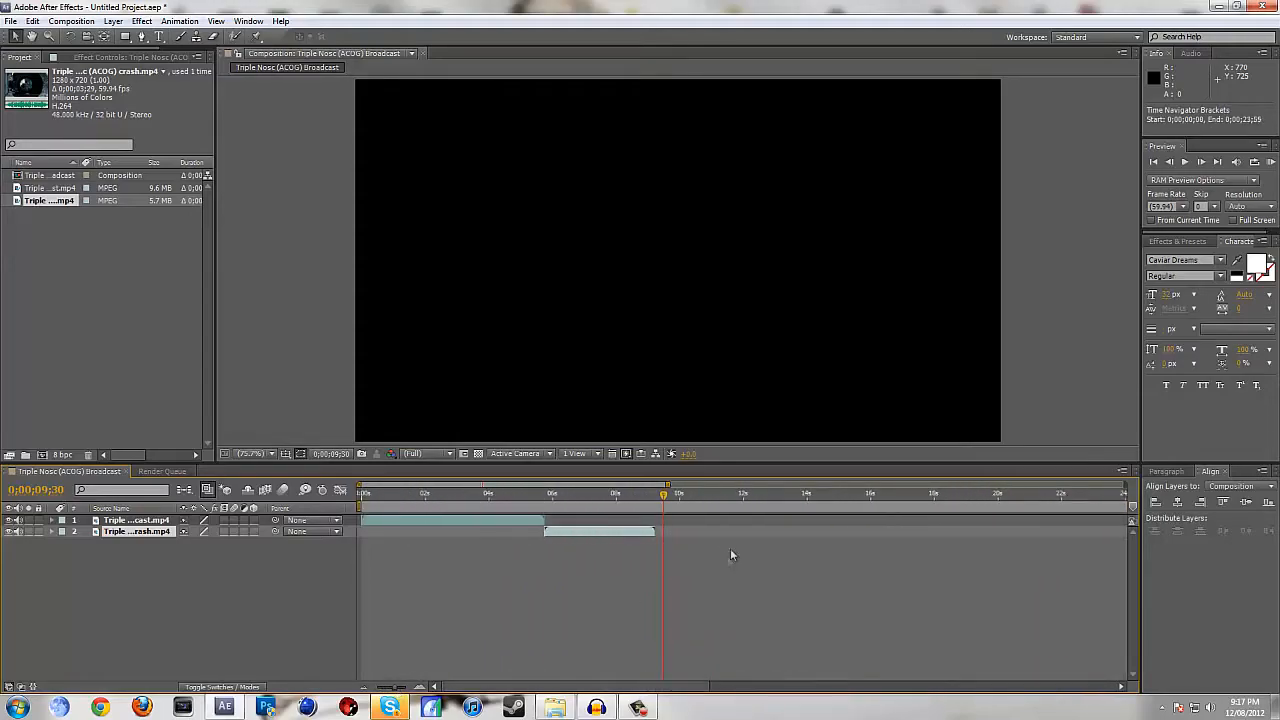
pyautogui.moveTo(668, 485); pyautogui.dragTo(541, 485)
pyautogui.click(865, 508)
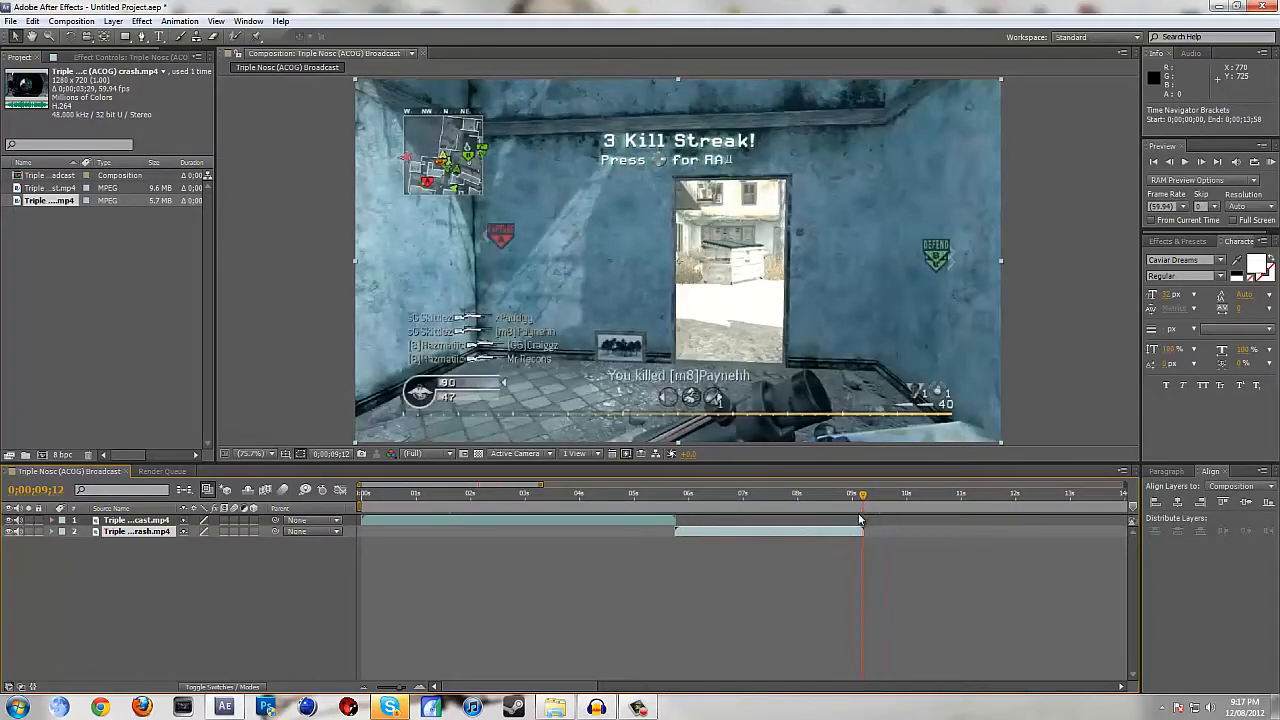
# - Shorten the composition's duration to 0;00;09;12 so that it ends with the crash clip
pyautogui.rightClick(63, 470)
pyautogui.click(115, 268)
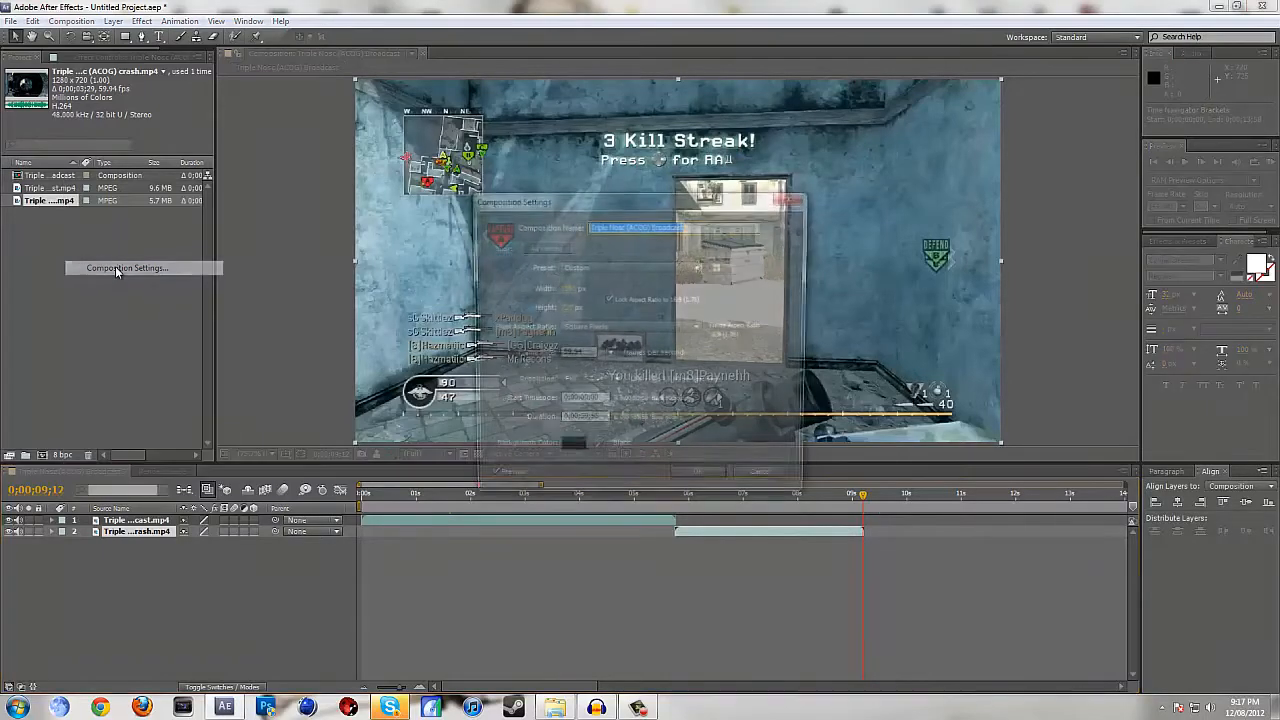
pyautogui.click(582, 424)
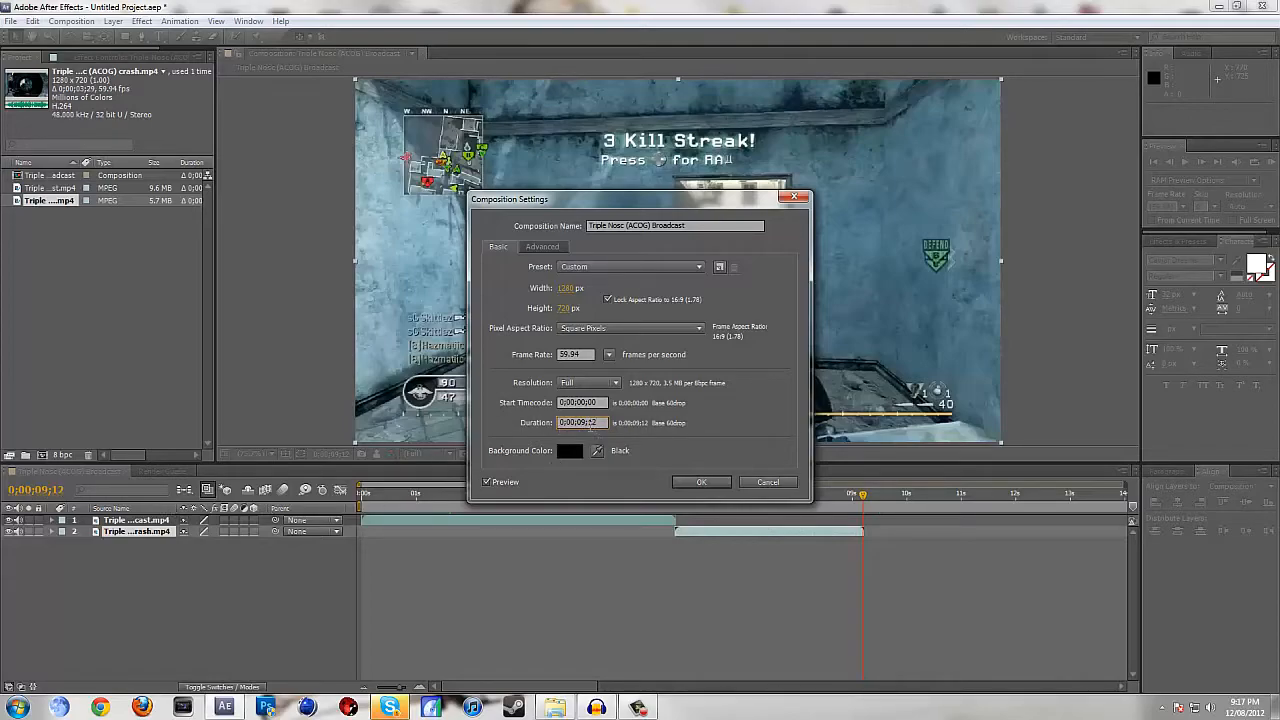
pyautogui.click(700, 483)
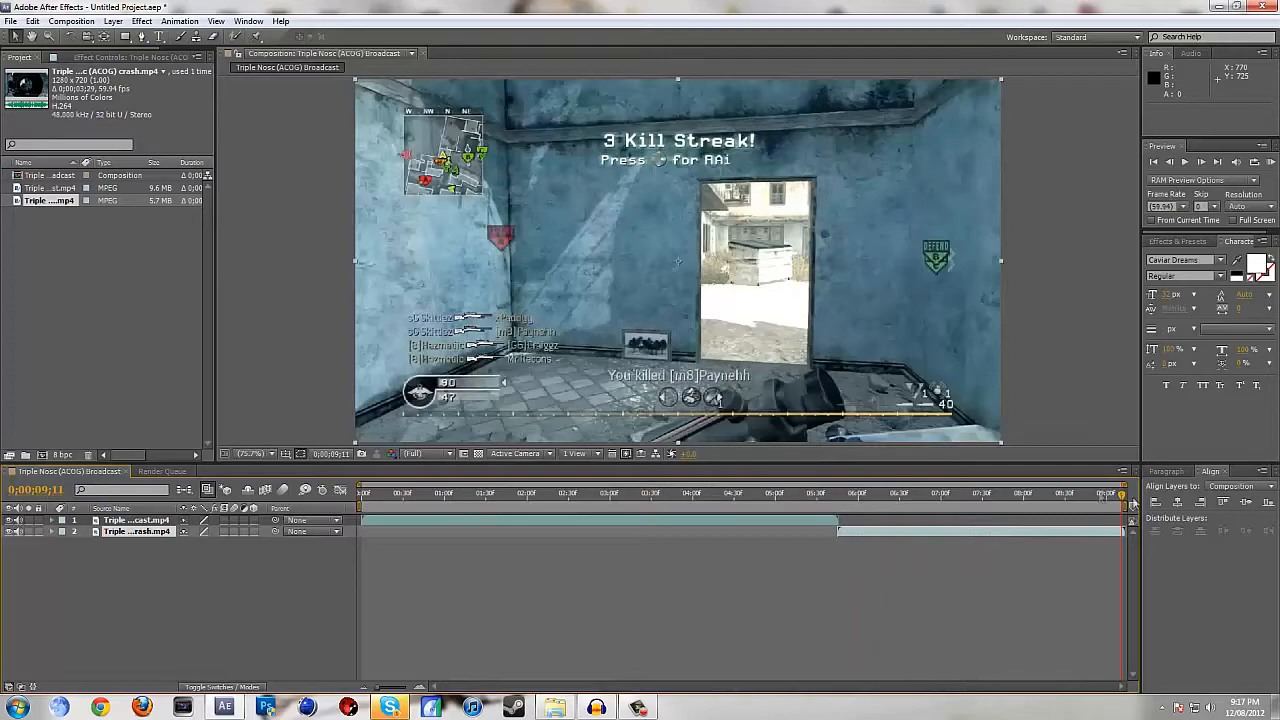
# - Scrub through the crash clip and the Broadcast clip to preview the trimmed composition
pyautogui.moveTo(1122, 500); pyautogui.dragTo(963, 518)
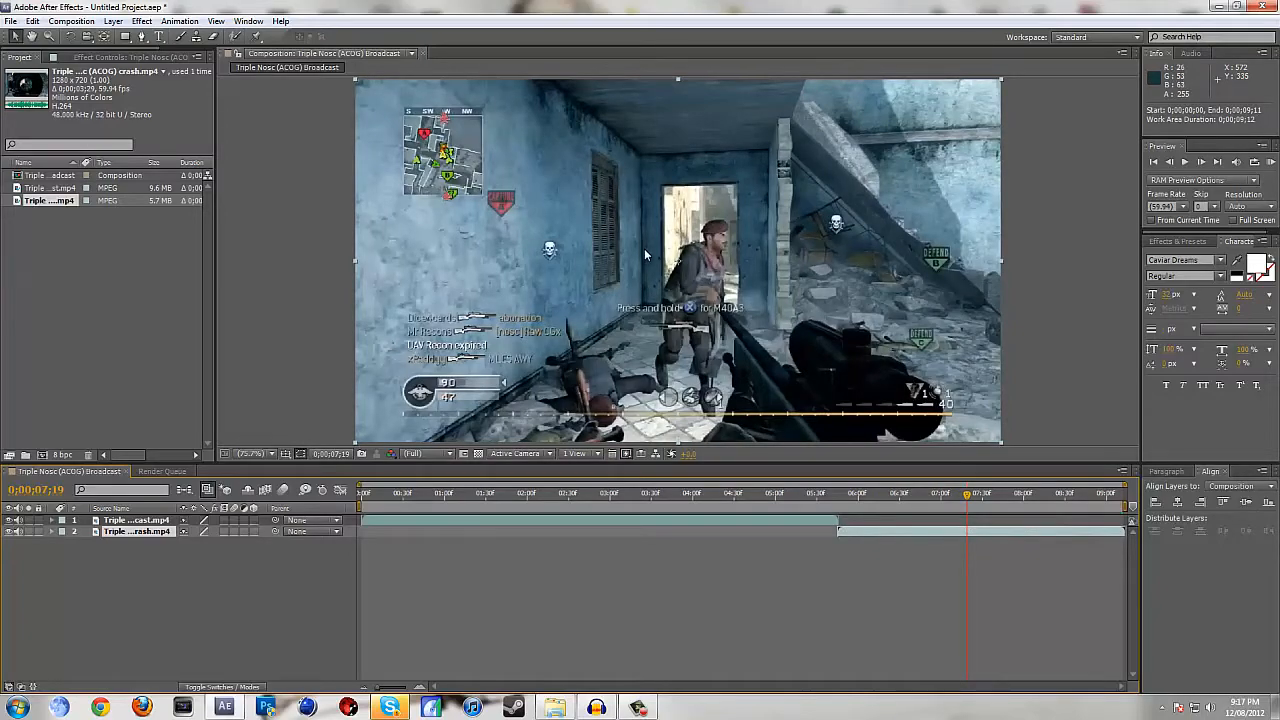
pyautogui.click(451, 498)
pyautogui.moveTo(463, 512)
pyautogui.mouseDown()
pyautogui.moveTo(524, 509)
pyautogui.moveTo(486, 514)
pyautogui.mouseUp()
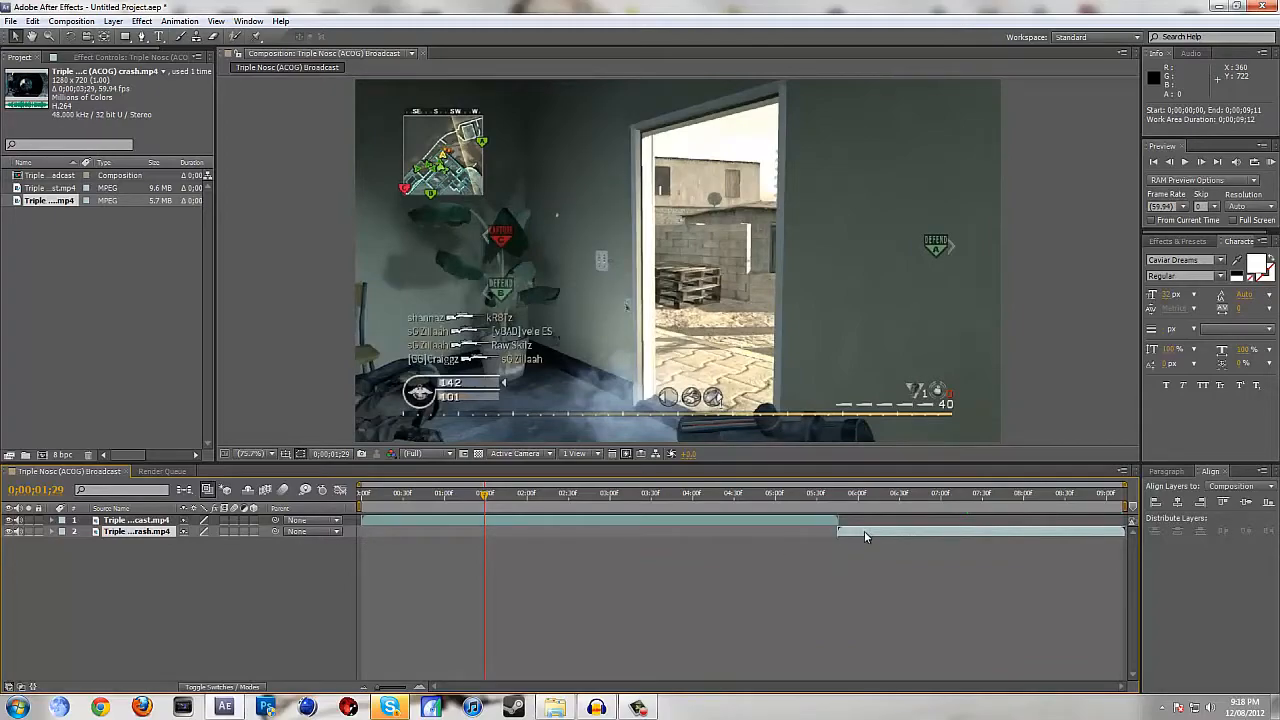
# - Split the Broadcast layer into two parts at 0;00;01;29
pyautogui.click(488, 521)
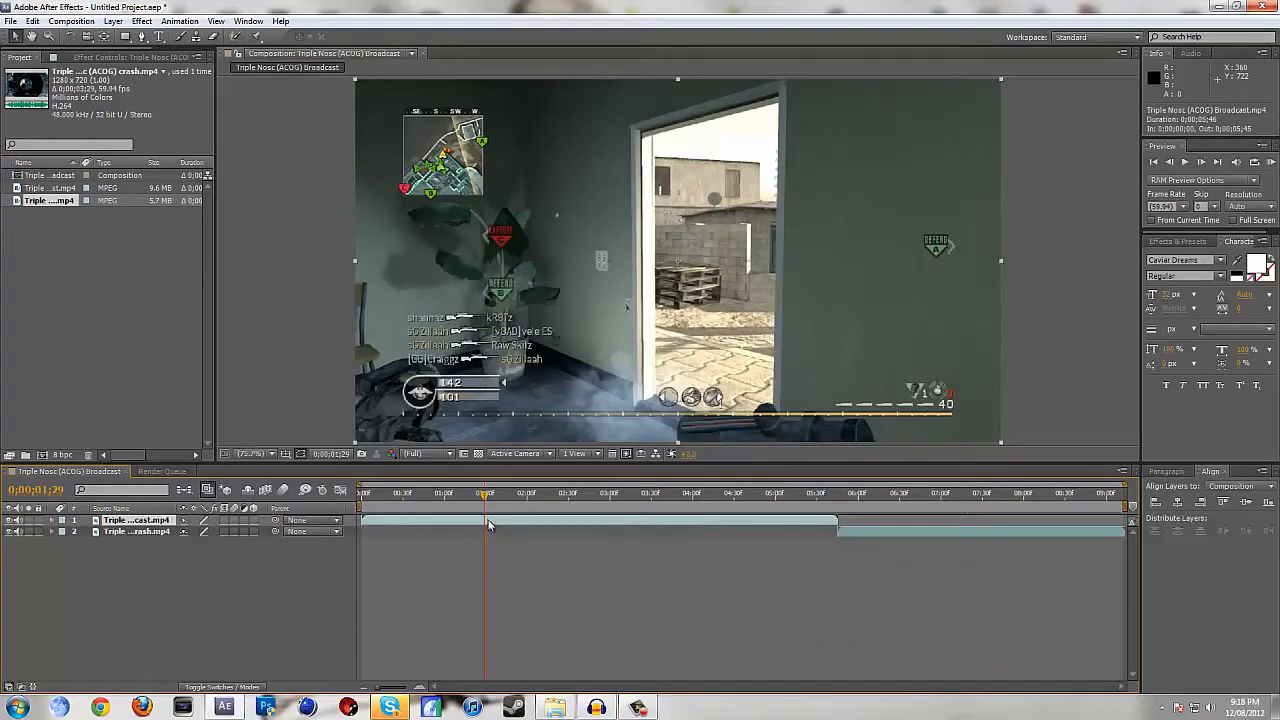
pyautogui.click(880, 533)
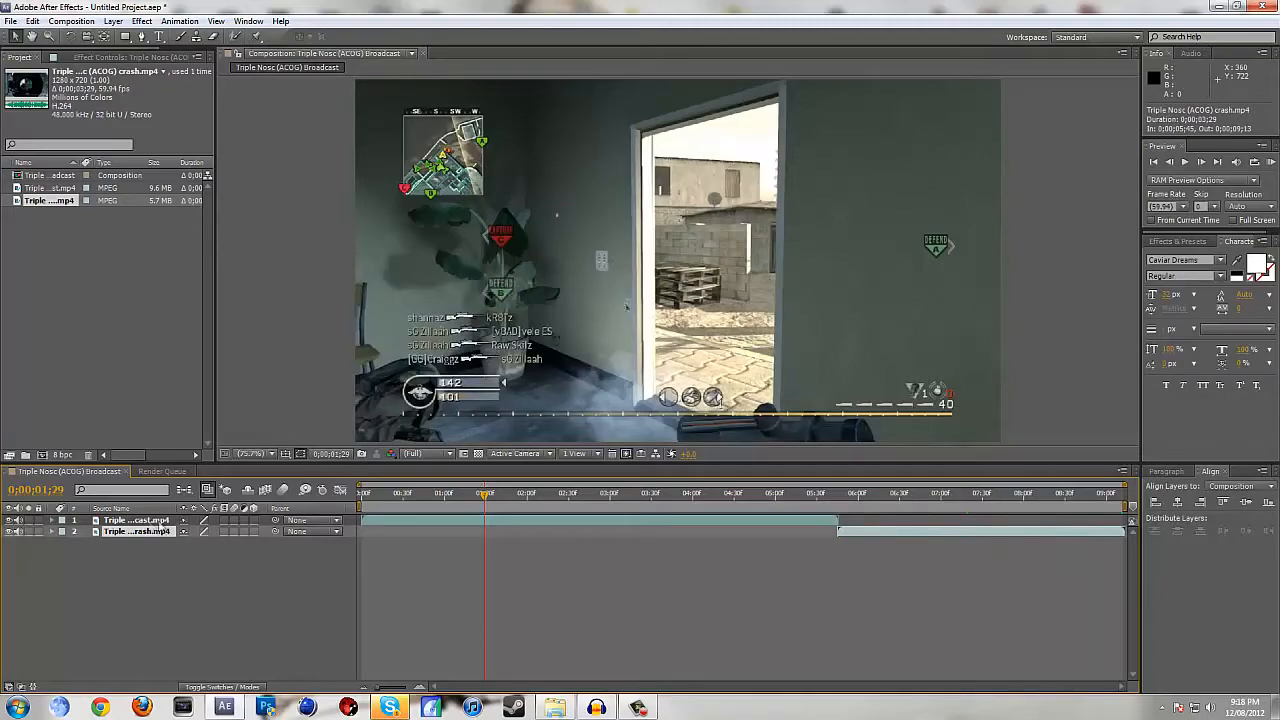
pyautogui.click(136, 523)
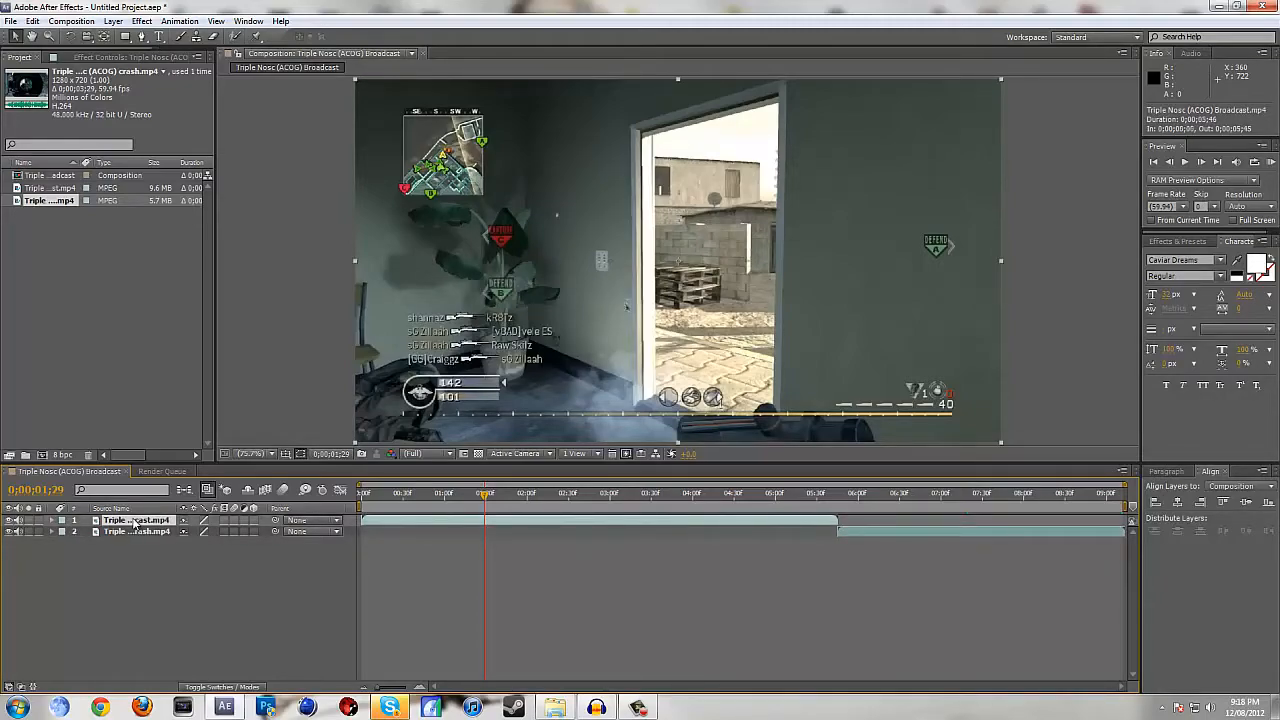
pyautogui.hotkey('ctrl', 'shift', 'd')
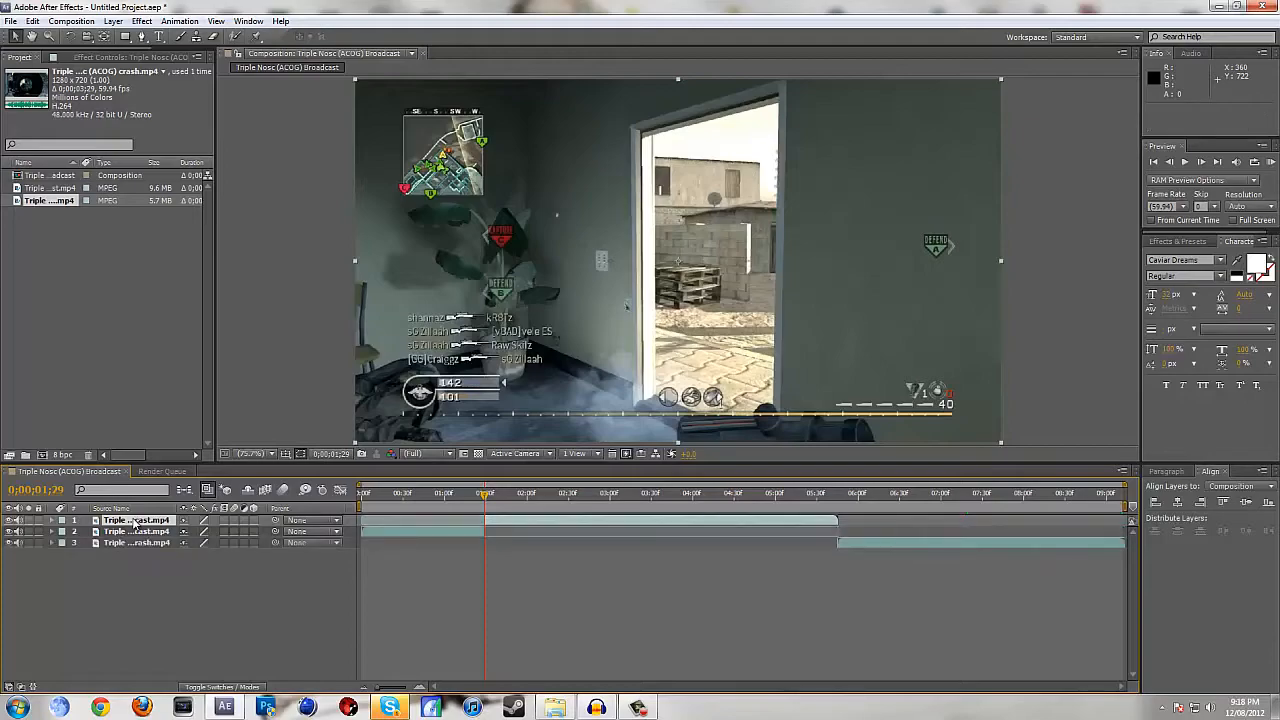
# - Shift the second part of the split Broadcast clip away from the cut and back against it
pyautogui.click(516, 526)
pyautogui.moveTo(498, 526); pyautogui.dragTo(548, 524)
pyautogui.moveTo(457, 531)
pyautogui.mouseDown()
pyautogui.moveTo(445, 537)
pyautogui.moveTo(455, 531)
pyautogui.mouseUp()
pyautogui.moveTo(552, 522); pyautogui.dragTo(502, 522)
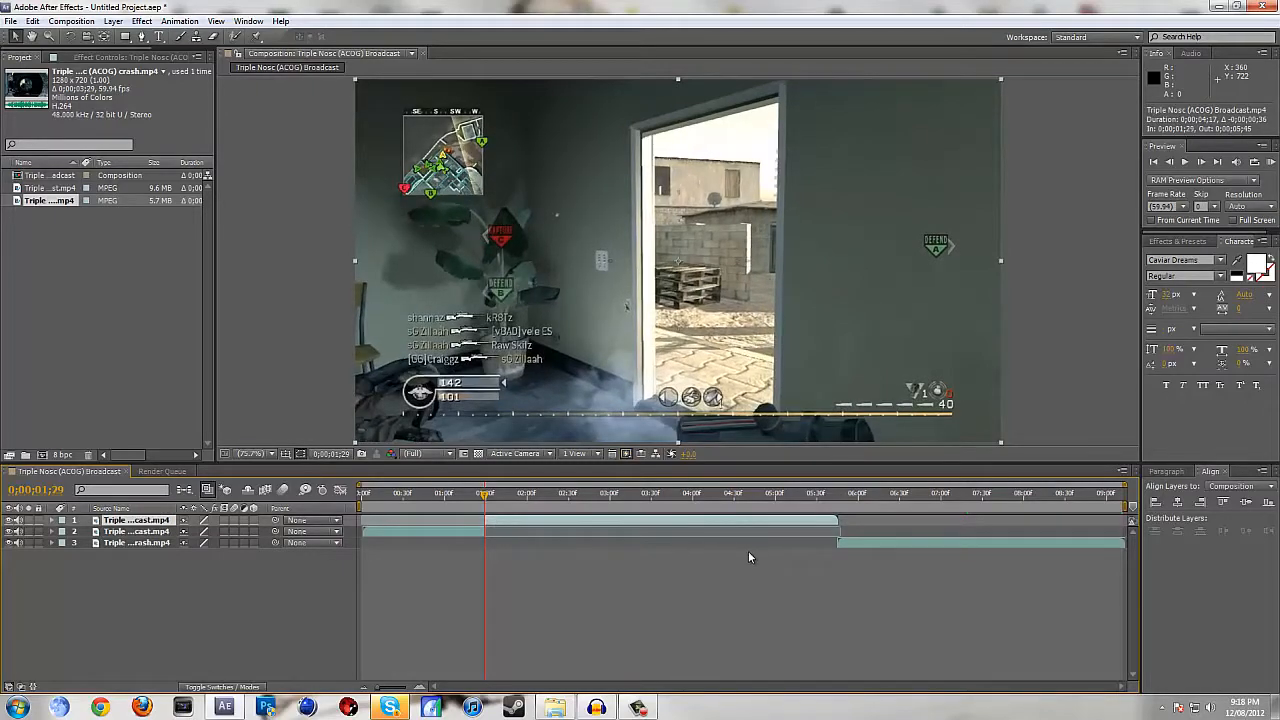
# - Undo the layer moves and the split of the Broadcast clip
pyautogui.hotkey('ctrl', 'z')
pyautogui.hotkey('ctrl', 'z')
pyautogui.hotkey('ctrl', 'z')
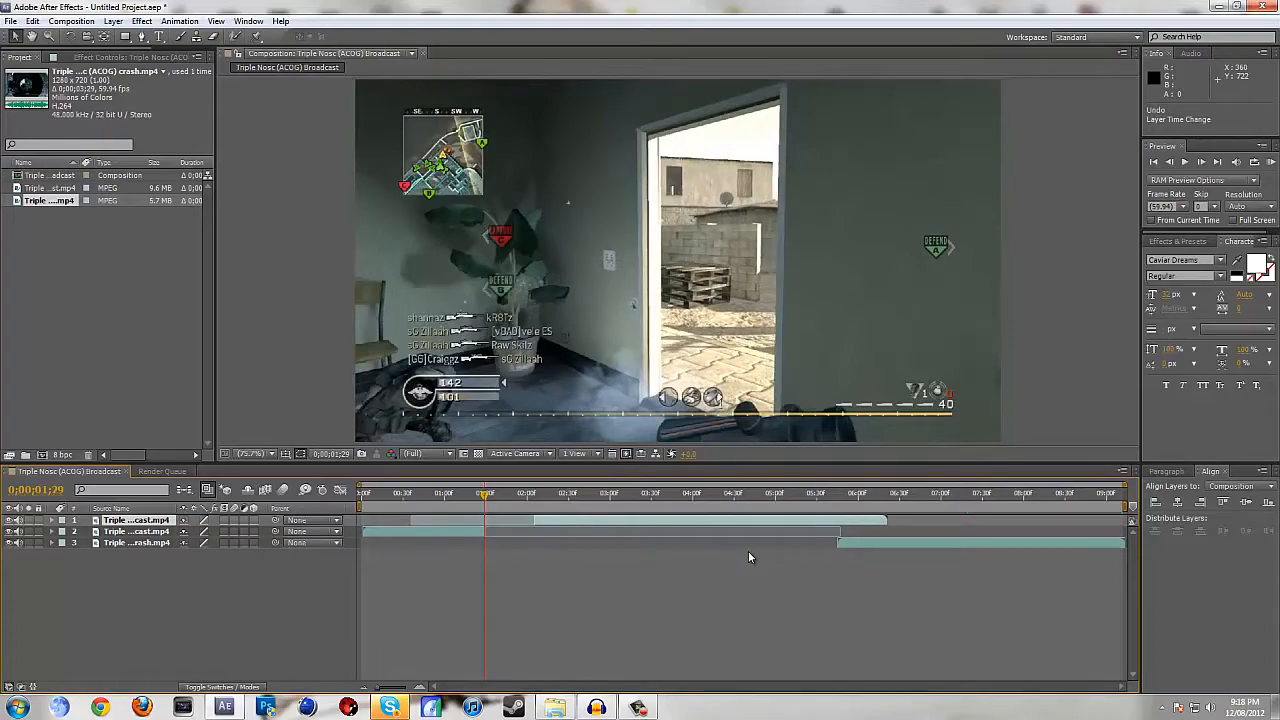
pyautogui.hotkey('ctrl', 'z')
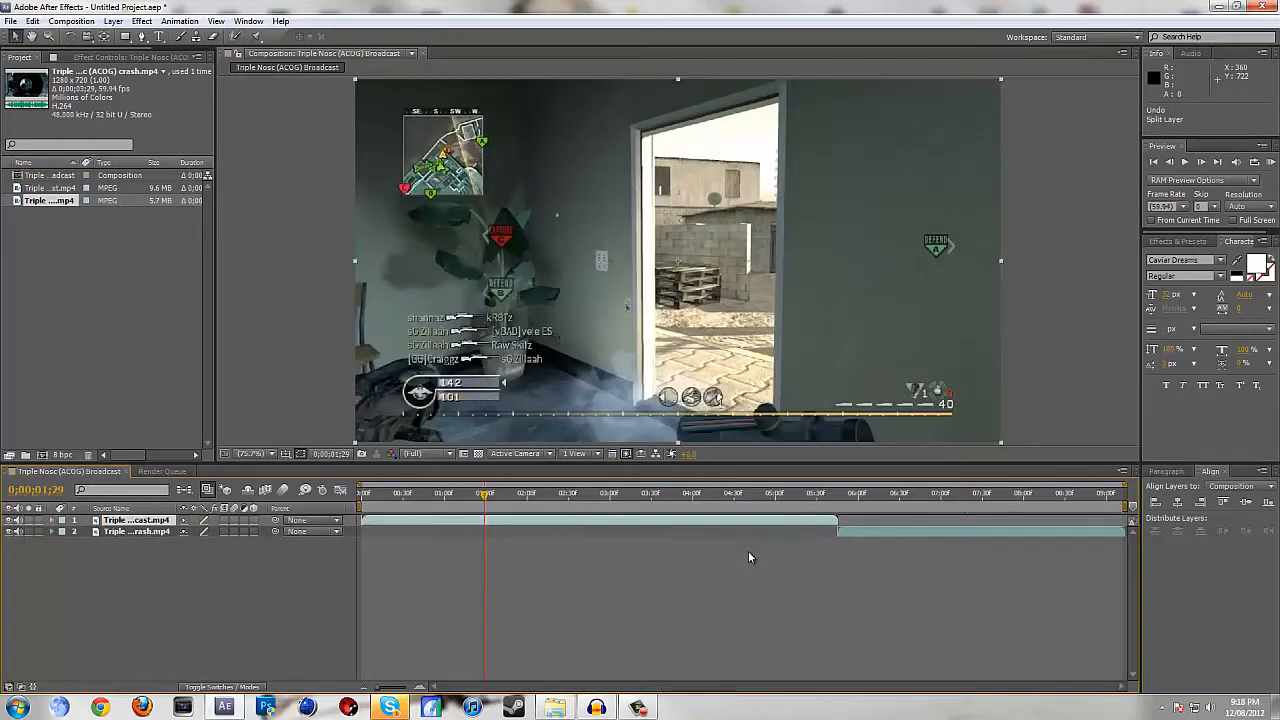
# - Trim 19 frames off the Broadcast clip's start and have the shortened clip begin at 0;00;00;00
pyautogui.moveTo(402, 494); pyautogui.dragTo(389, 512)
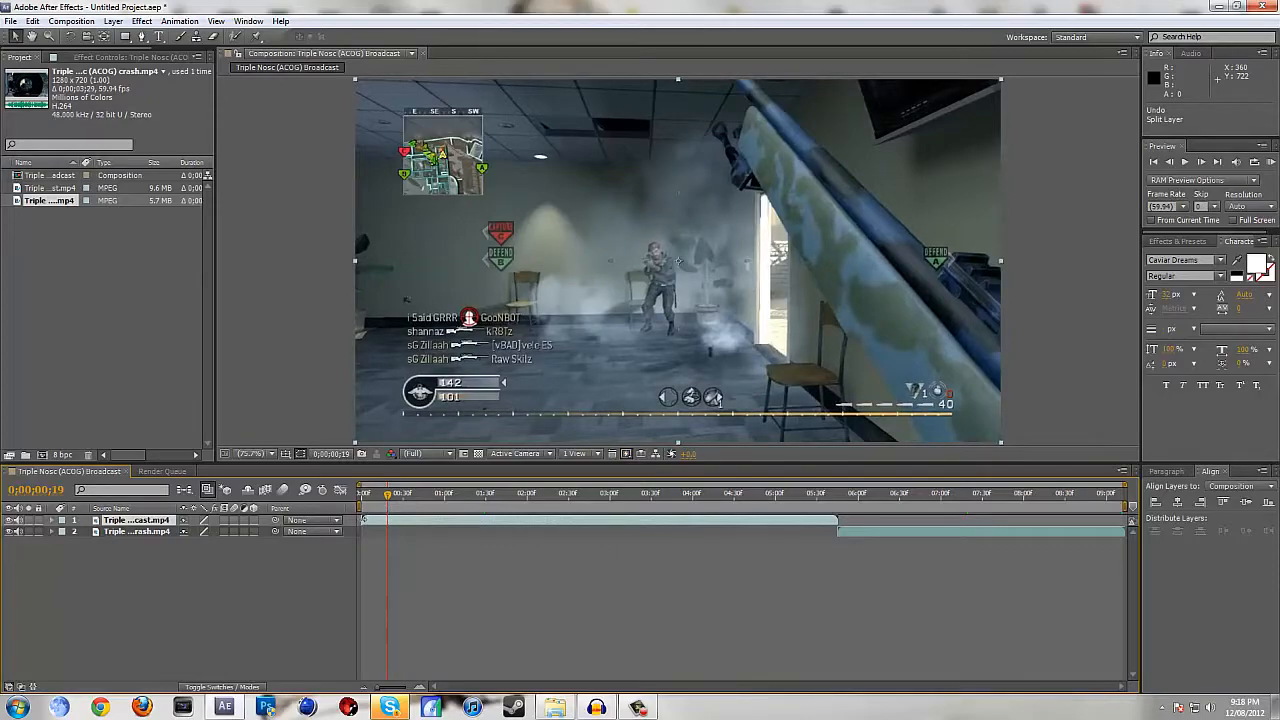
pyautogui.moveTo(392, 688); pyautogui.dragTo(406, 690)
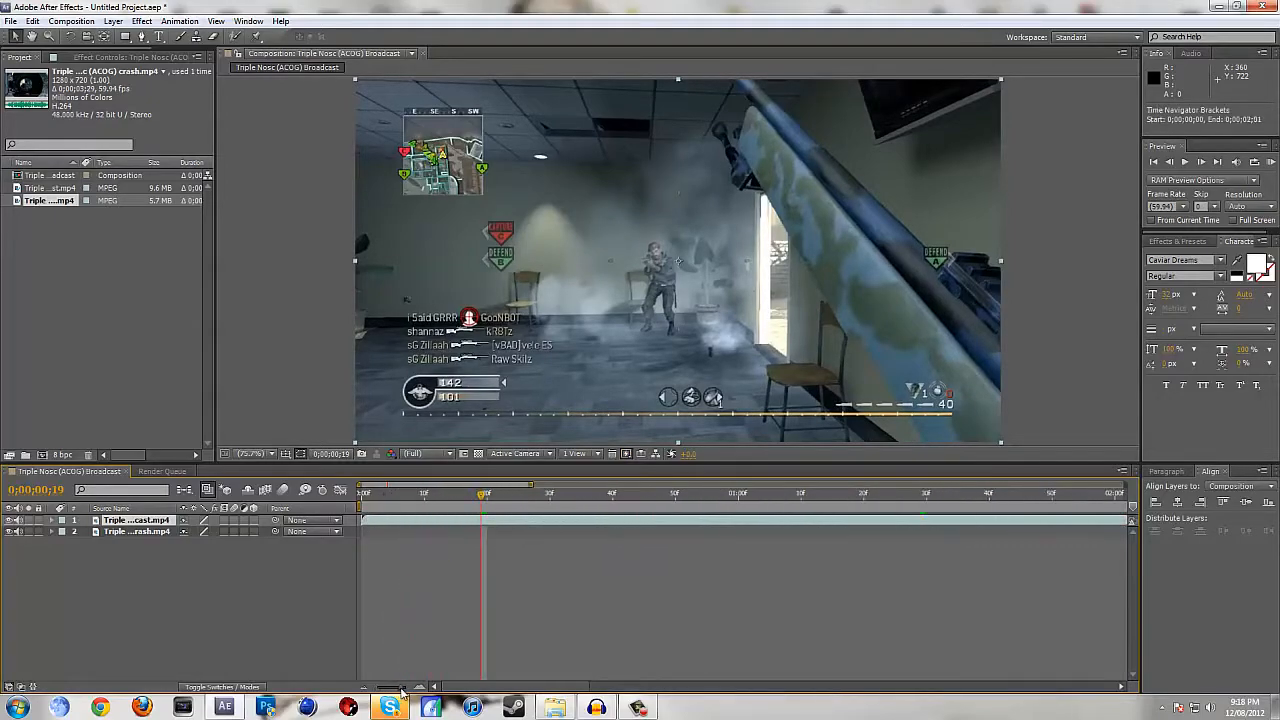
pyautogui.moveTo(363, 520); pyautogui.dragTo(391, 529)
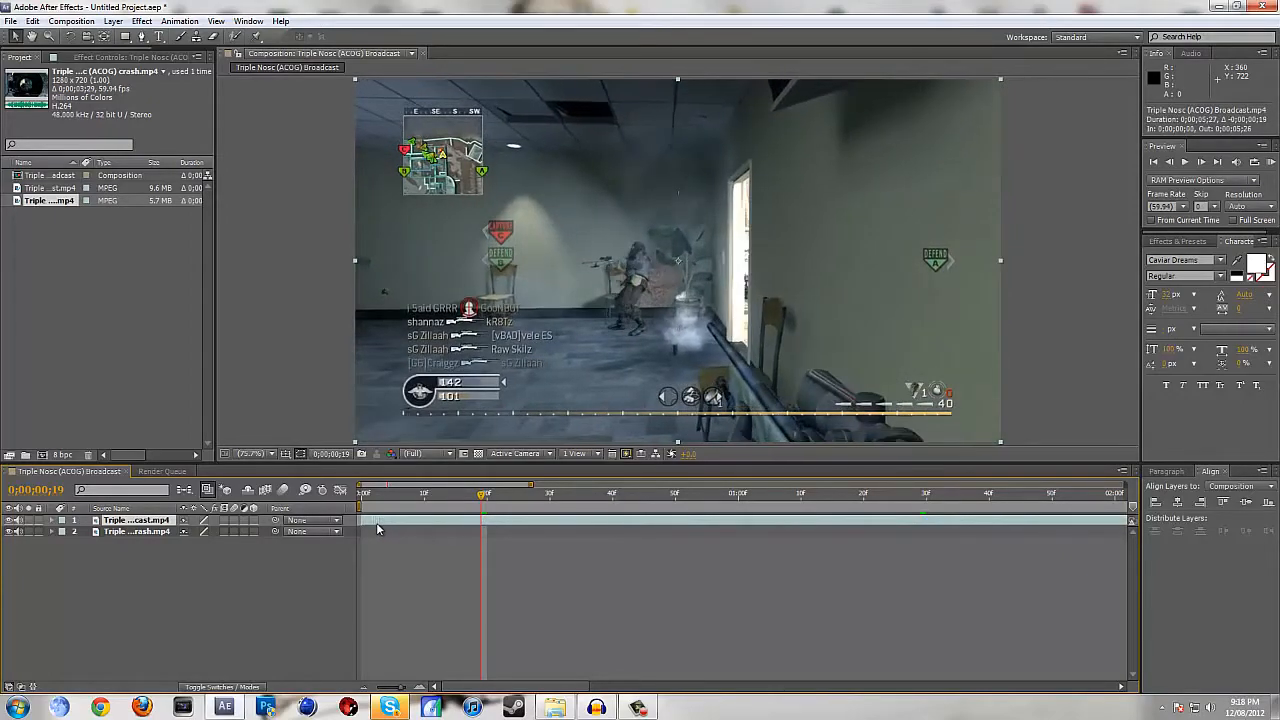
# - Show more of the time range and move the crash clip to start at 0;00;05;27, directly after the Broadcast clip
pyautogui.moveTo(530, 484); pyautogui.dragTo(937, 484)
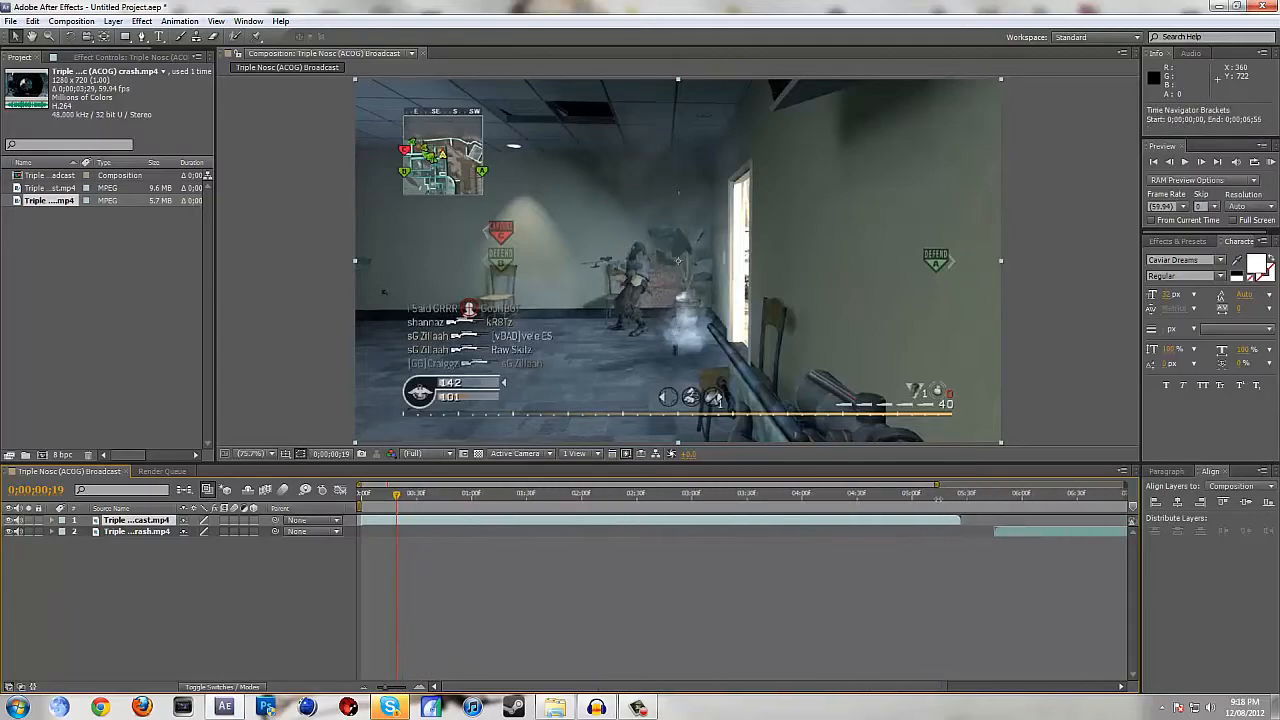
pyautogui.click(966, 531)
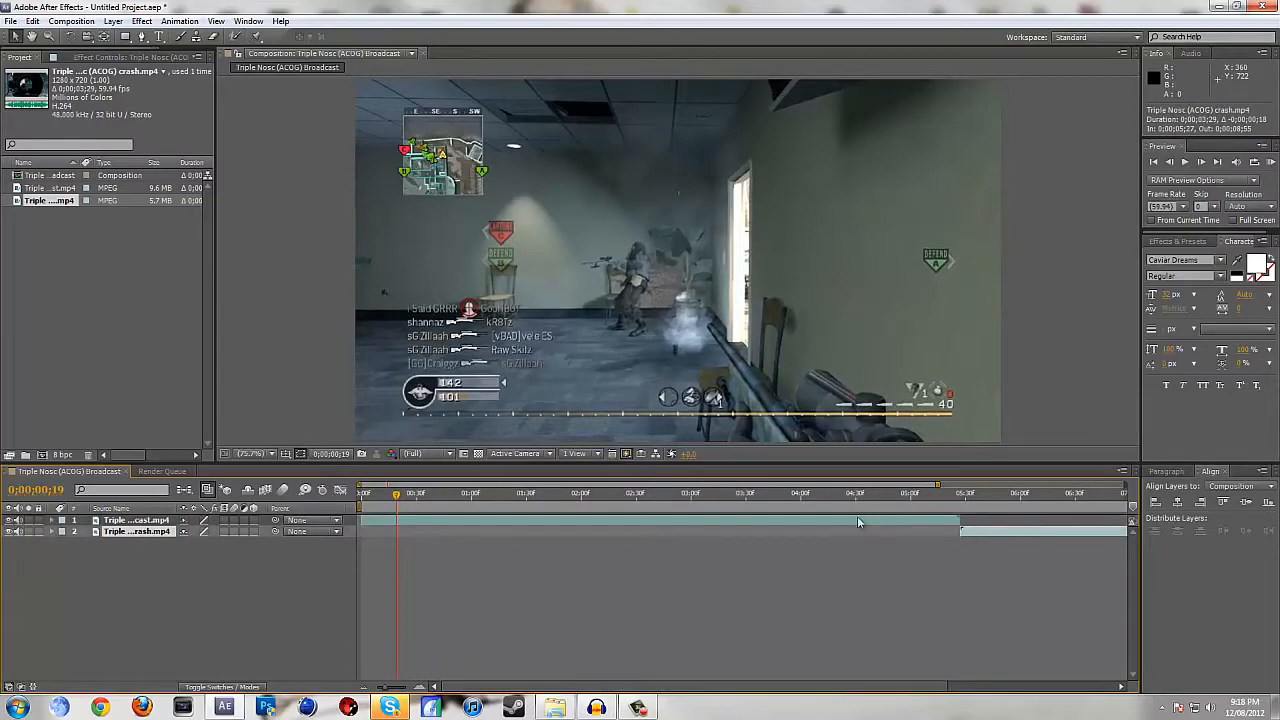
# - Trim the Broadcast clip's end back to 0;00;01;39
pyautogui.moveTo(362, 496)
pyautogui.mouseDown()
pyautogui.moveTo(966, 508)
pyautogui.moveTo(373, 500)
pyautogui.mouseUp()
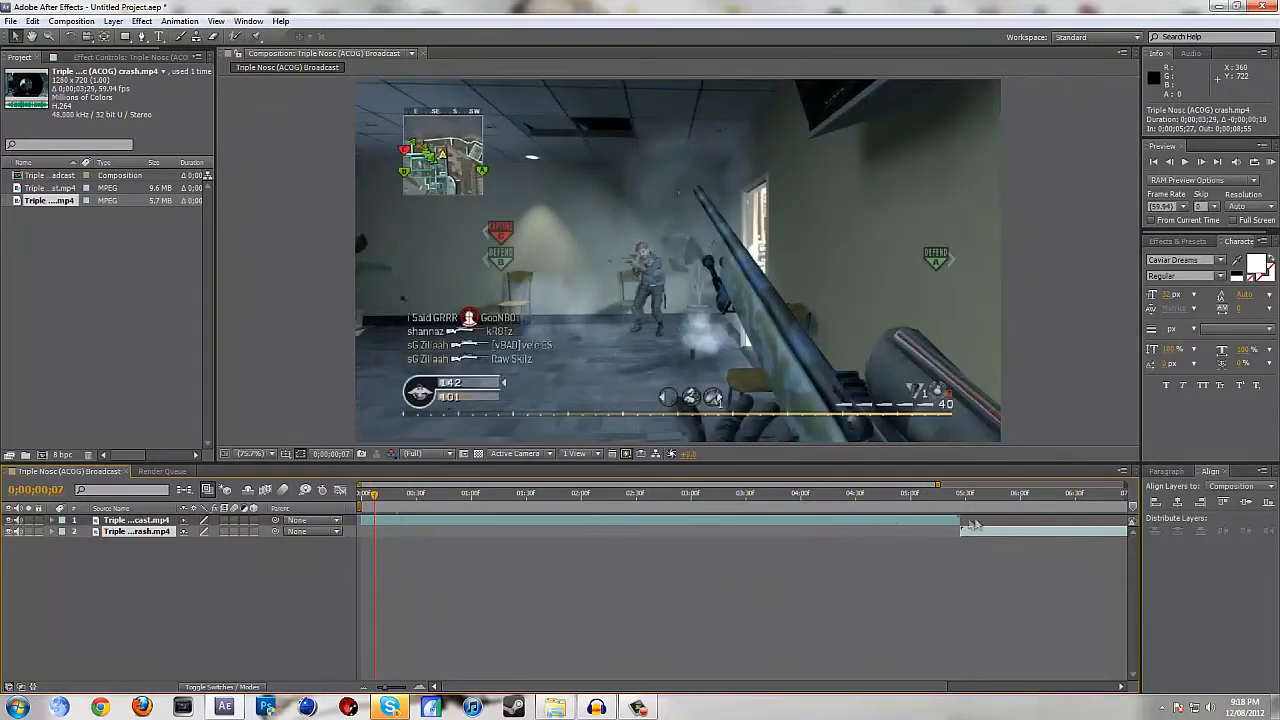
pyautogui.click(950, 522)
pyautogui.moveTo(853, 521); pyautogui.dragTo(545, 522)
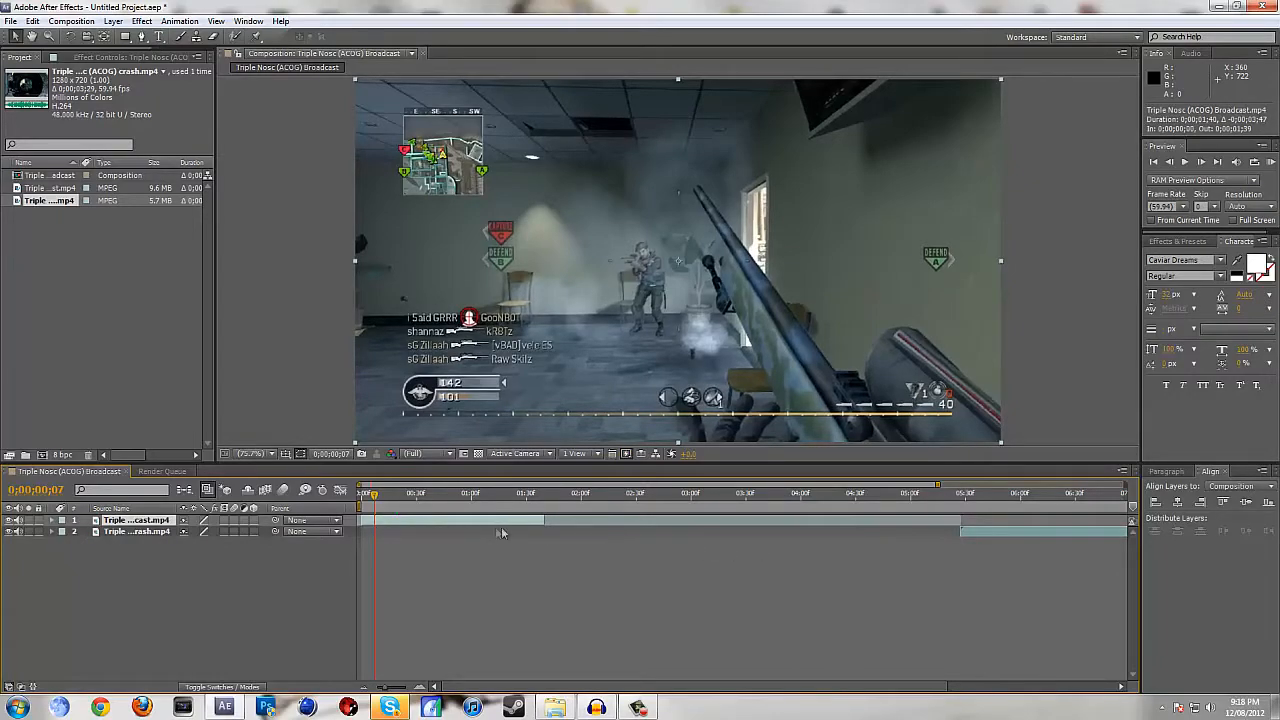
# - Scrub past the Broadcast clip's cut and extend its end back out to 0;00;05;26
pyautogui.moveTo(481, 510); pyautogui.dragTo(548, 506)
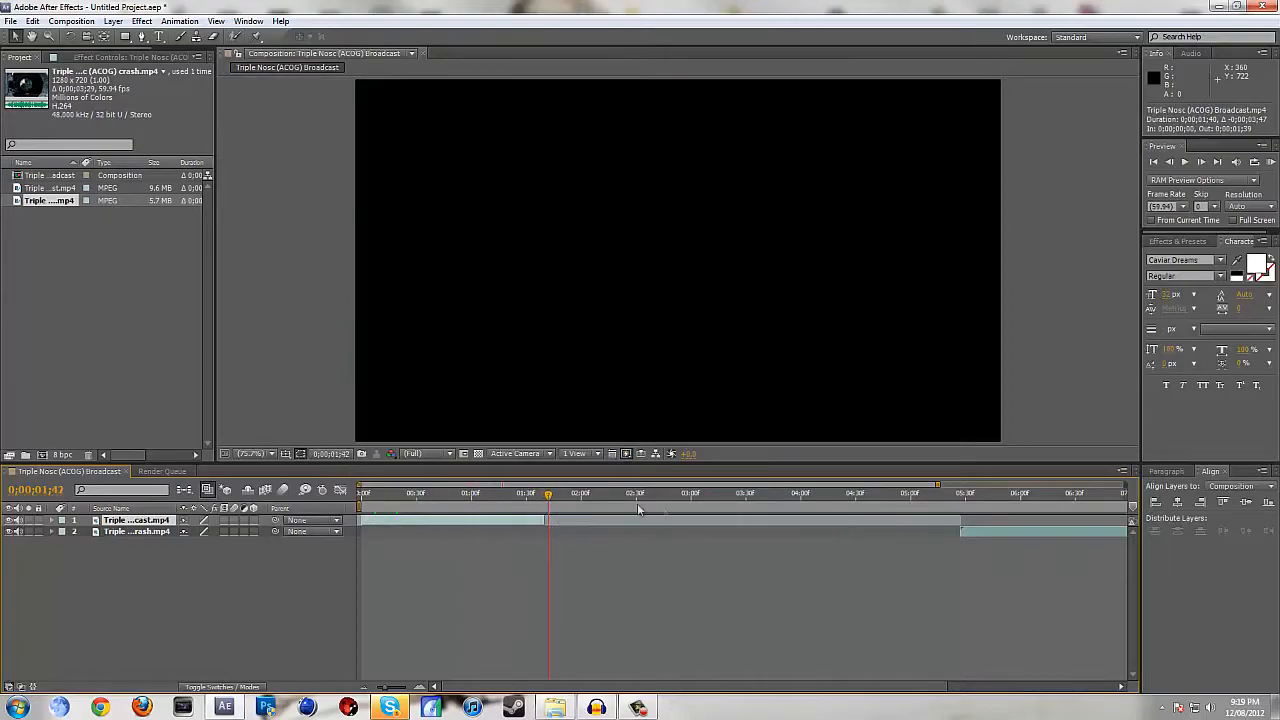
pyautogui.moveTo(551, 499); pyautogui.dragTo(681, 513)
pyautogui.moveTo(543, 520); pyautogui.dragTo(960, 520)
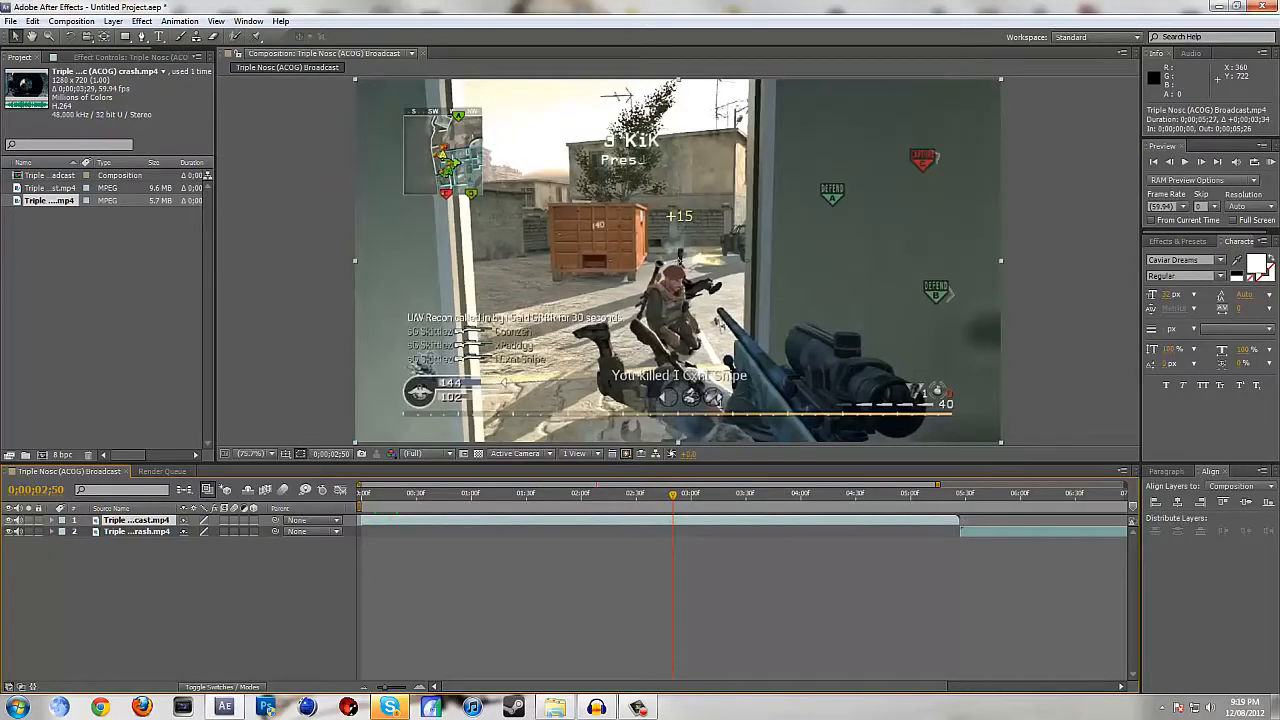
# - Scrub through the Broadcast clip and return the current-time indicator to 0;00;00;00
pyautogui.click(882, 505)
pyautogui.moveTo(882, 507); pyautogui.dragTo(473, 521)
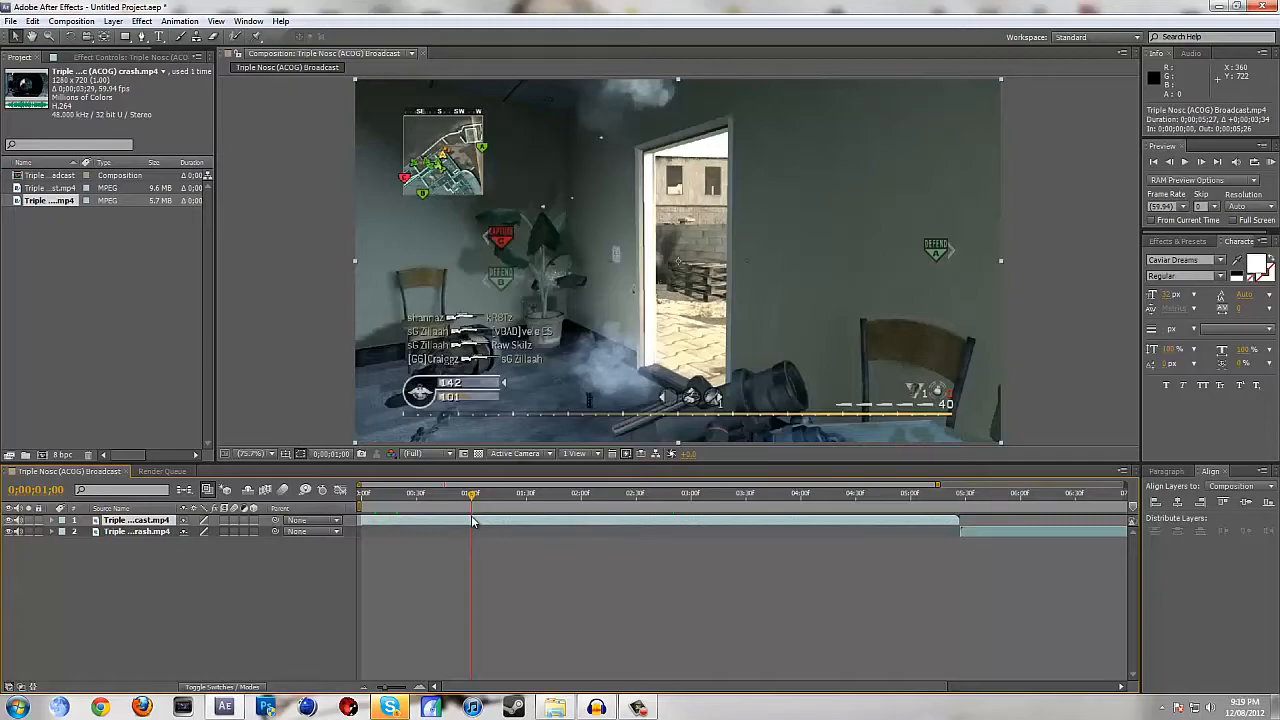
pyautogui.moveTo(378, 504); pyautogui.dragTo(392, 513)
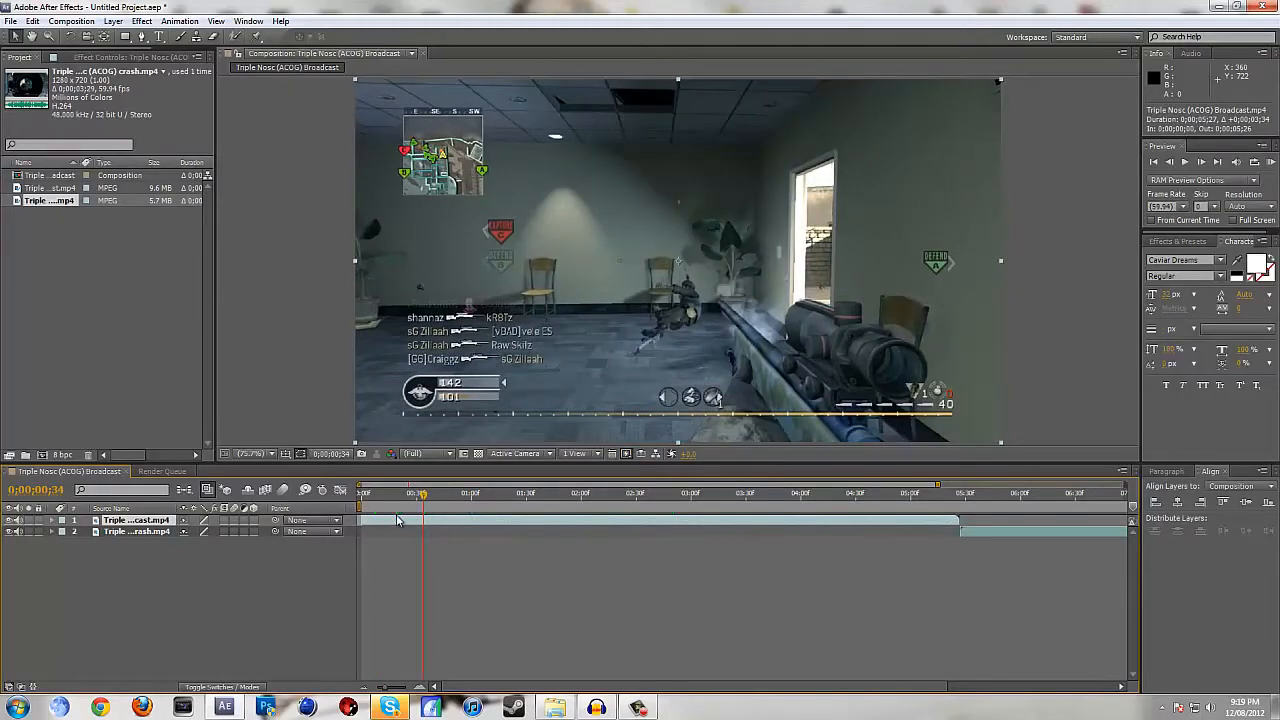
pyautogui.moveTo(376, 498)
pyautogui.mouseDown()
pyautogui.moveTo(391, 514)
pyautogui.moveTo(360, 516)
pyautogui.mouseUp()
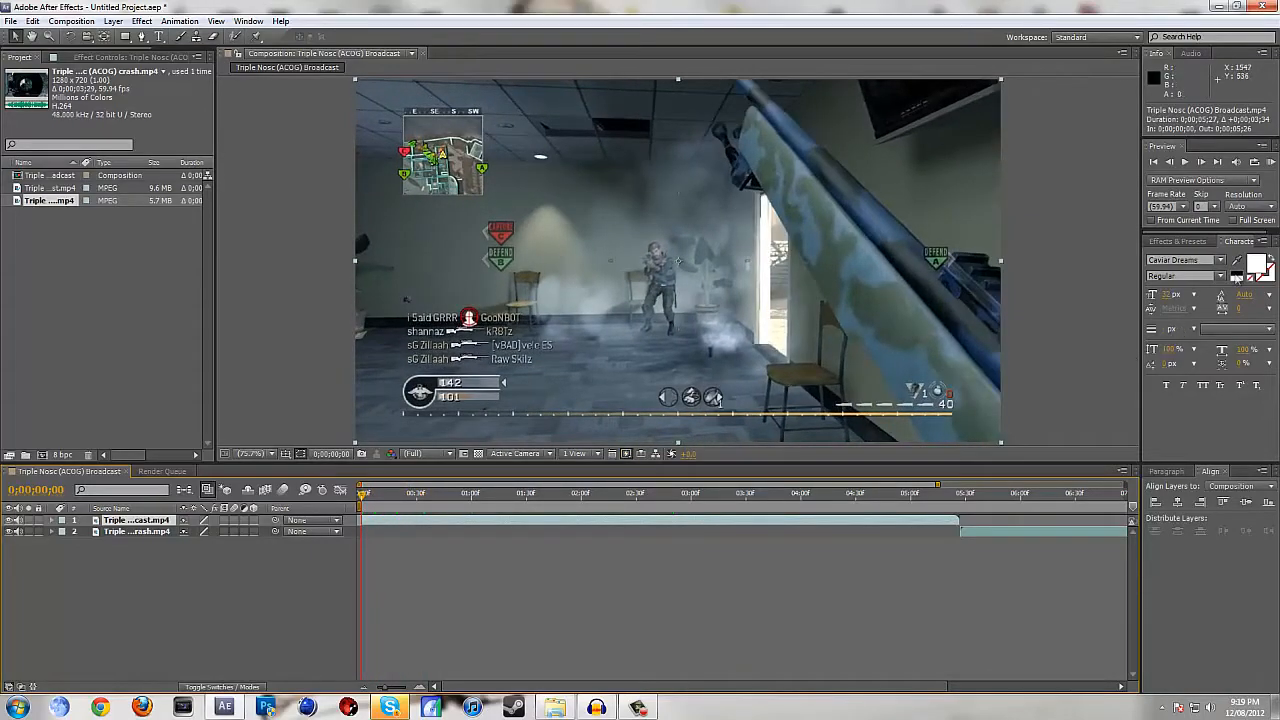
# - Play the composition with the standard preview, stop it and return to the beginning of the timeline
pyautogui.click(1185, 162)
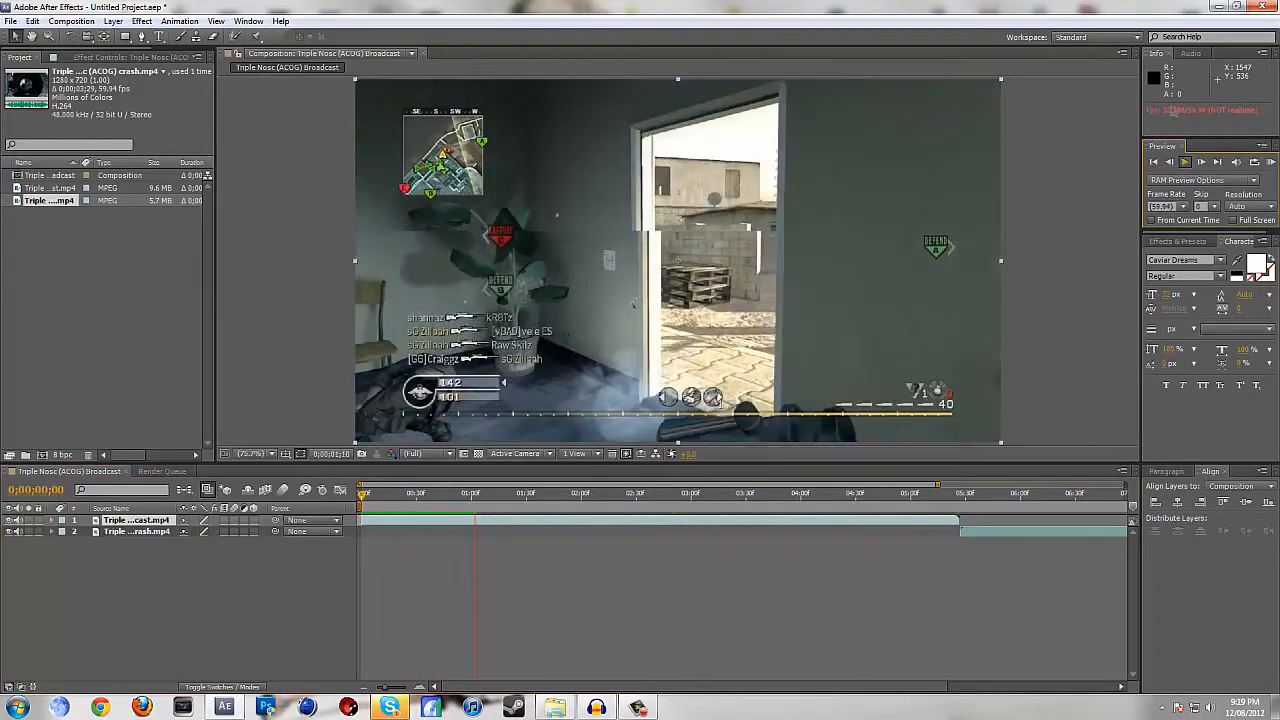
pyautogui.click(1185, 163)
pyautogui.moveTo(385, 497); pyautogui.dragTo(361, 501)
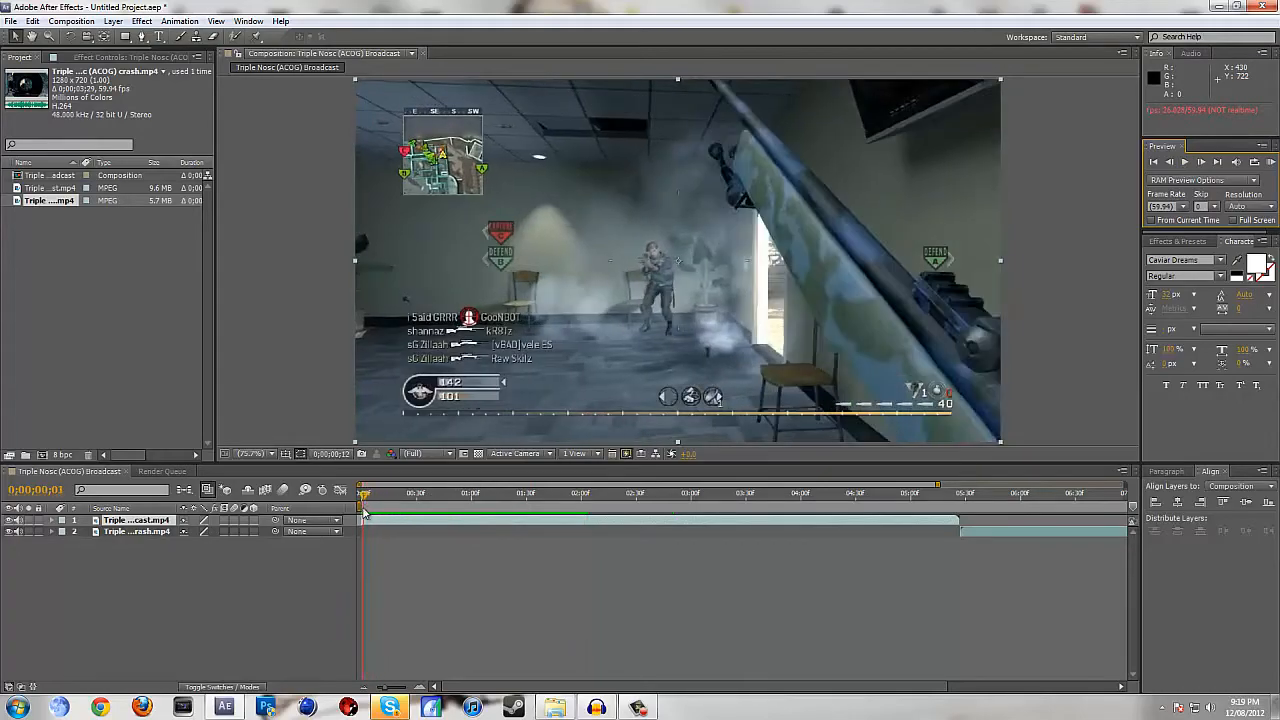
# - Run a RAM preview of the whole composition, stop it and scrub to 0;00;02;33
pyautogui.click(1270, 163)
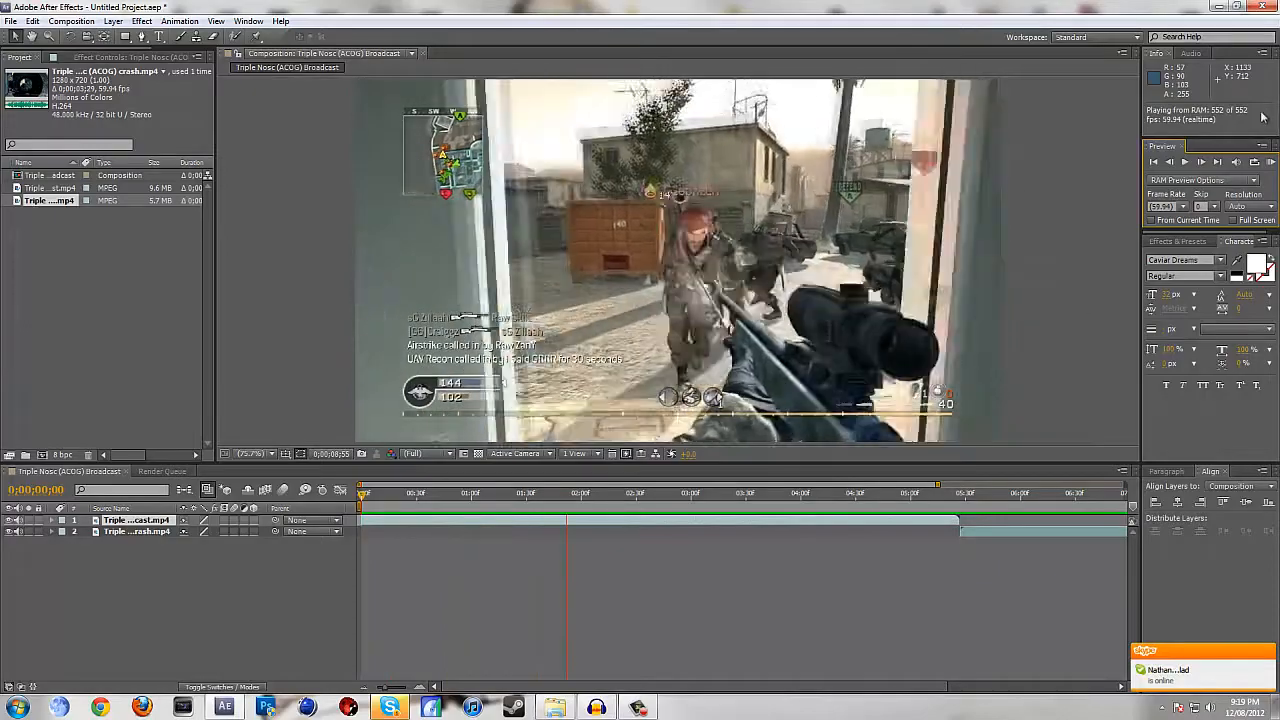
pyautogui.click(1271, 164)
pyautogui.moveTo(366, 503); pyautogui.dragTo(643, 503)
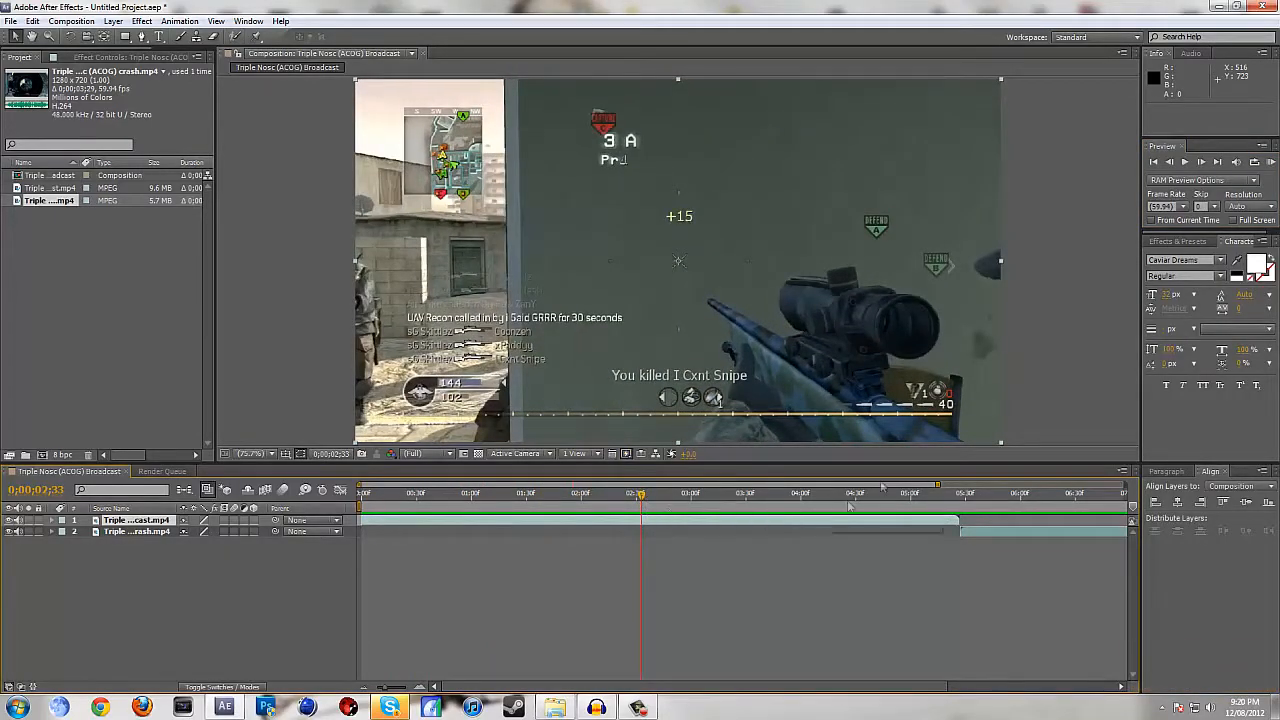
# - Reveal the Broadcast layer's audio waveform and place the current-time indicator at 0;00;01;28
pyautogui.click(60, 521)
pyautogui.click(63, 543)
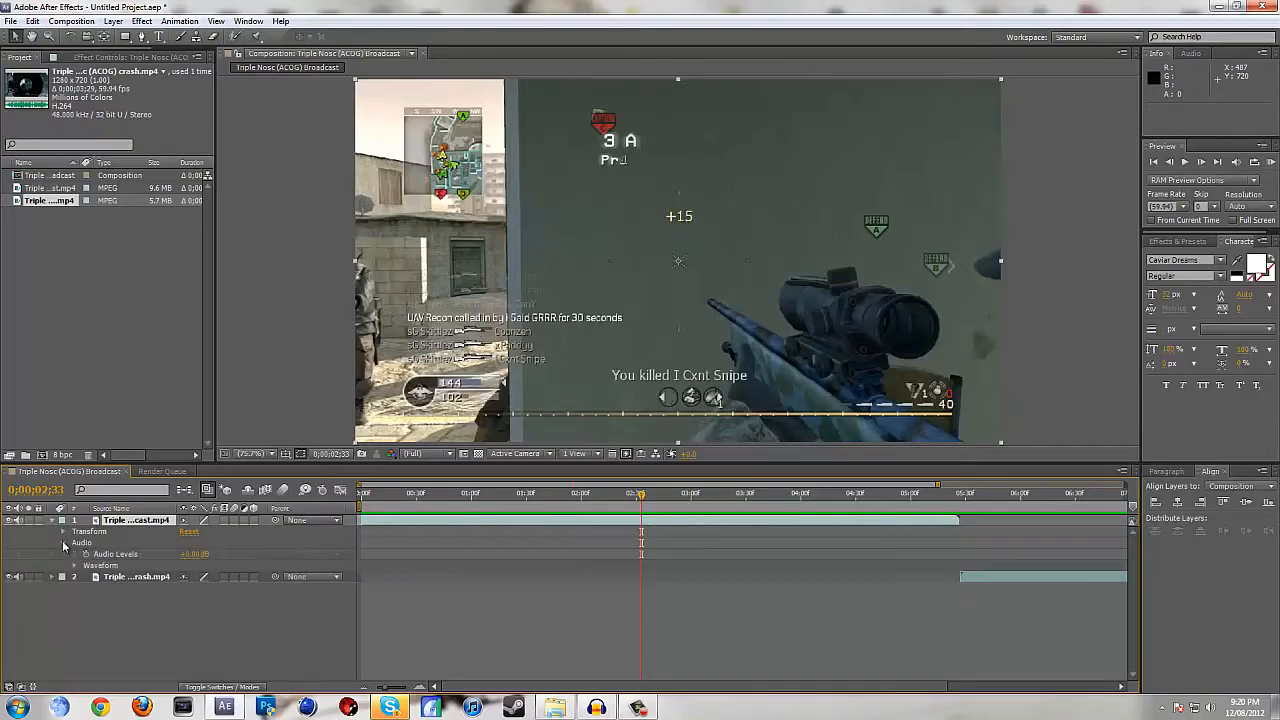
pyautogui.click(74, 567)
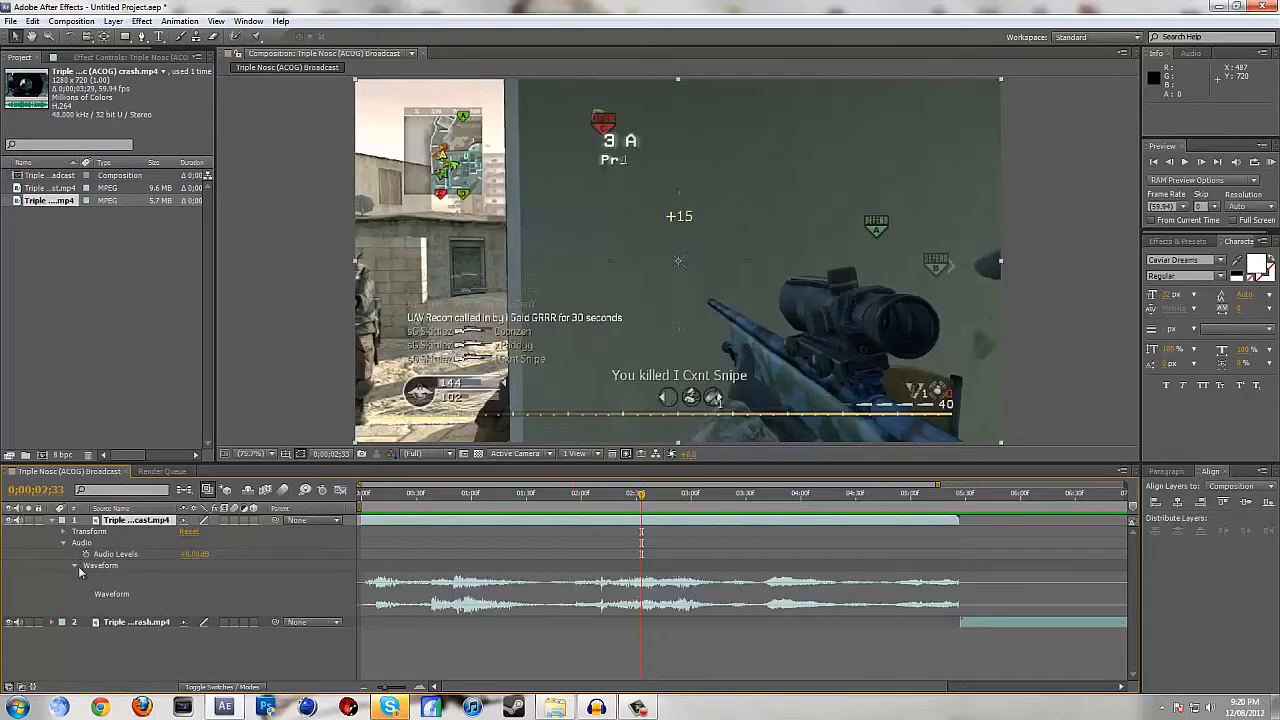
pyautogui.click(438, 494)
pyautogui.click(522, 494)
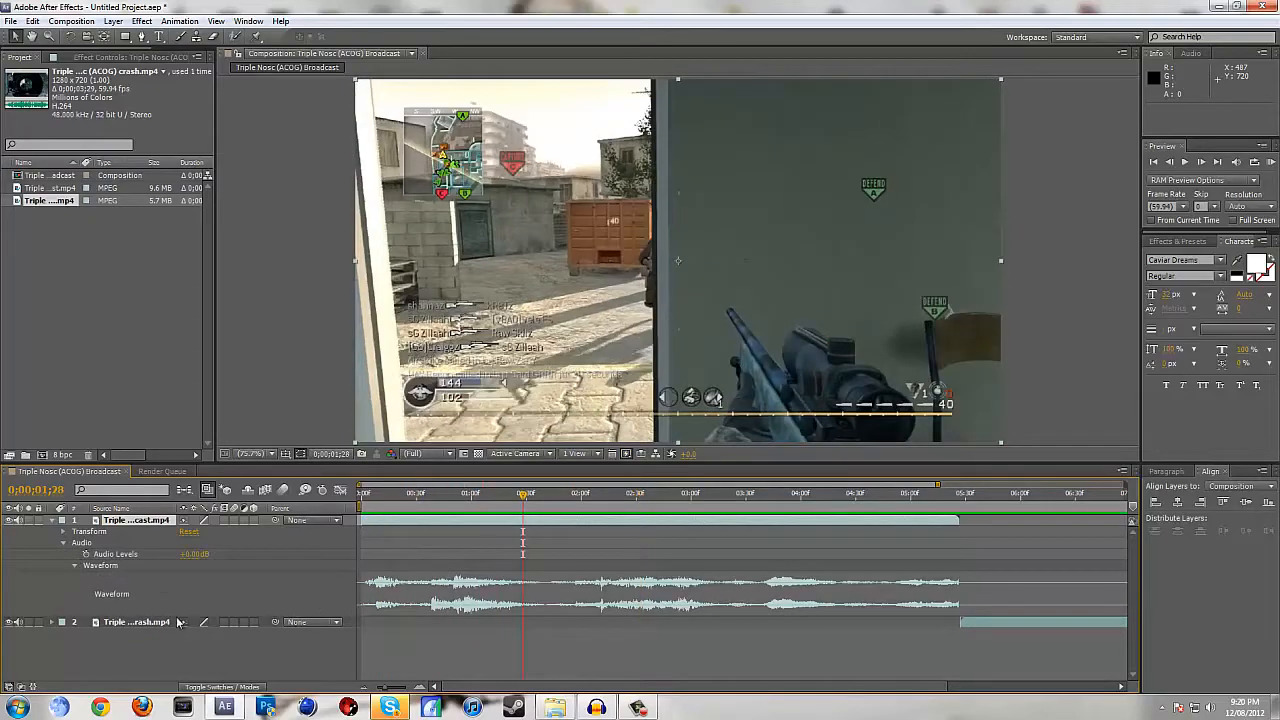
# - Reveal the crash layer's audio waveform
pyautogui.click(52, 622)
pyautogui.click(61, 645)
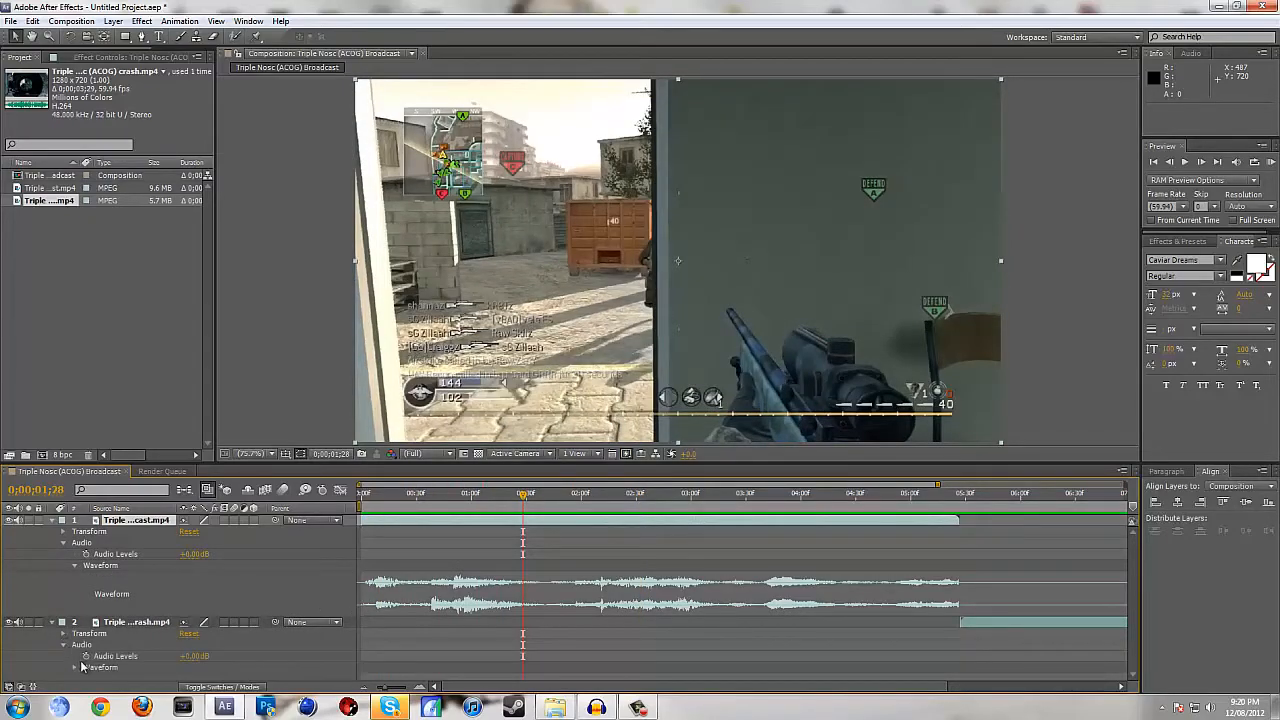
pyautogui.click(74, 668)
pyautogui.scroll(-1, 74, 668)
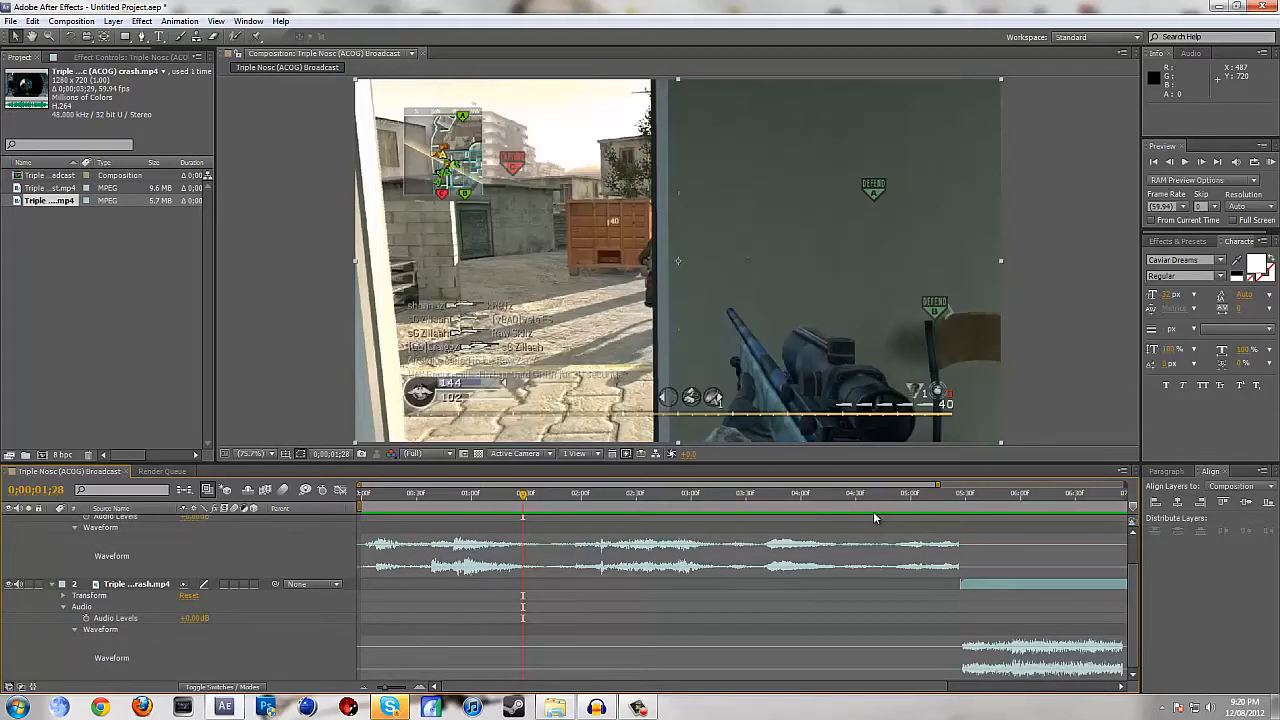
# - Preview the footage against the waveforms, scrub to 0;00;00;52 and show the composition's full time range
pyautogui.press('space')
pyautogui.moveTo(522, 494); pyautogui.dragTo(457, 494)
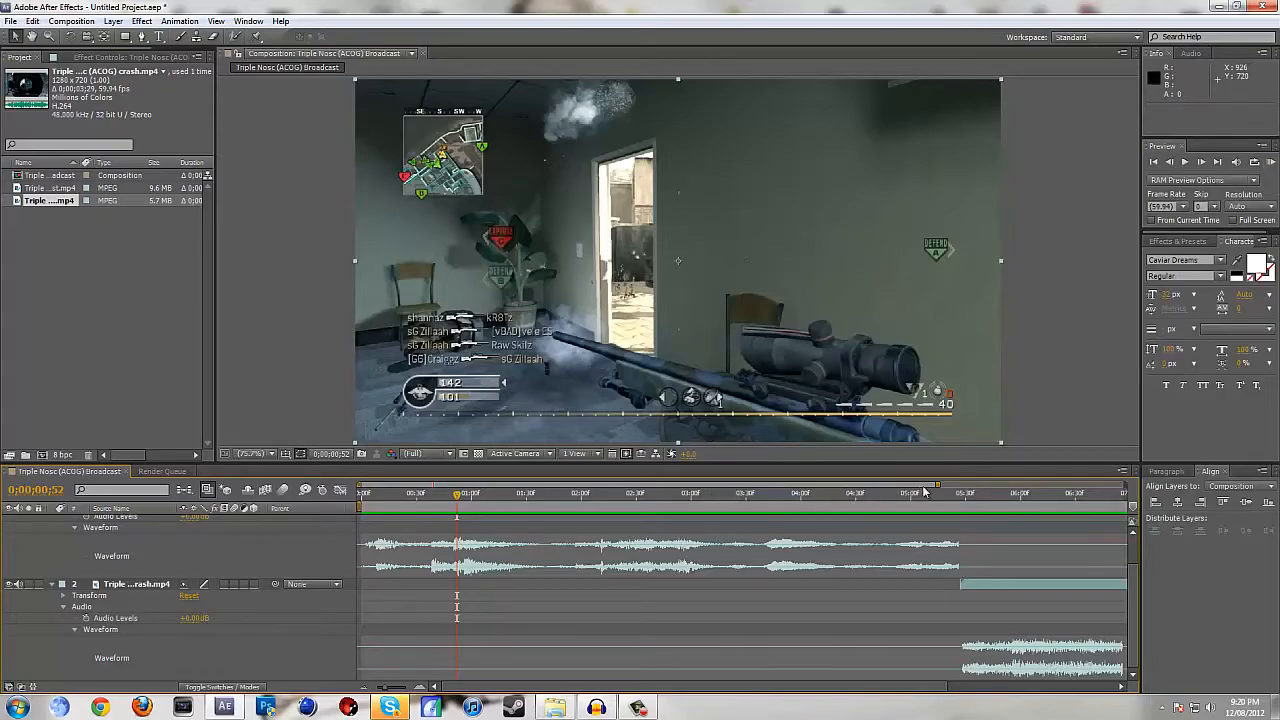
pyautogui.moveTo(938, 485); pyautogui.dragTo(1122, 486)
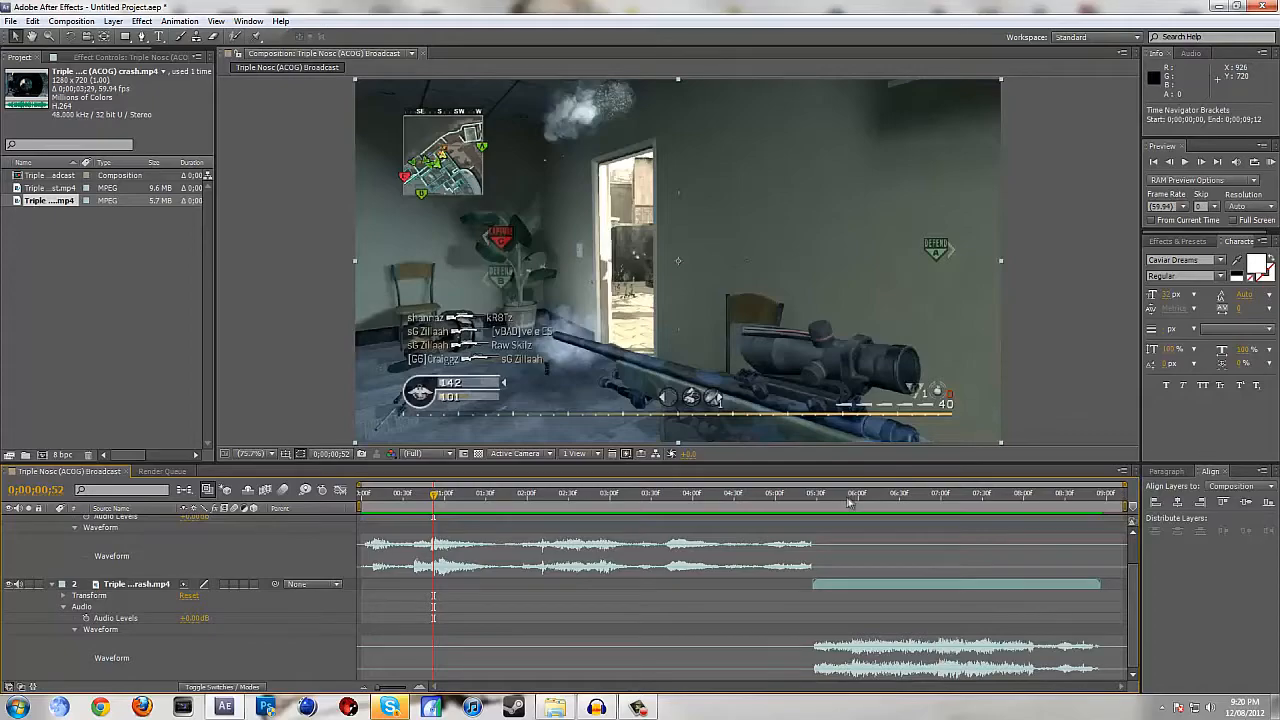
# - Enable From Current Time and run a RAM preview from 0;00;06;13 in the crash clip
pyautogui.click(876, 503)
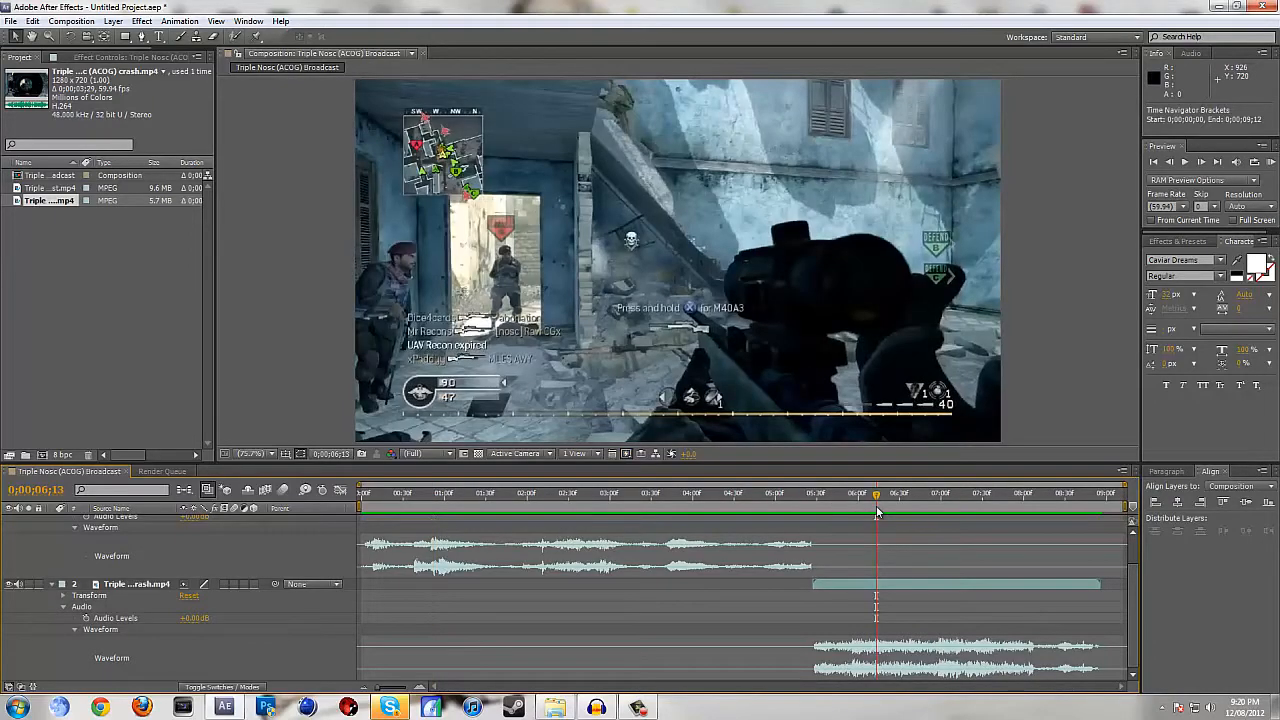
pyautogui.click(1151, 220)
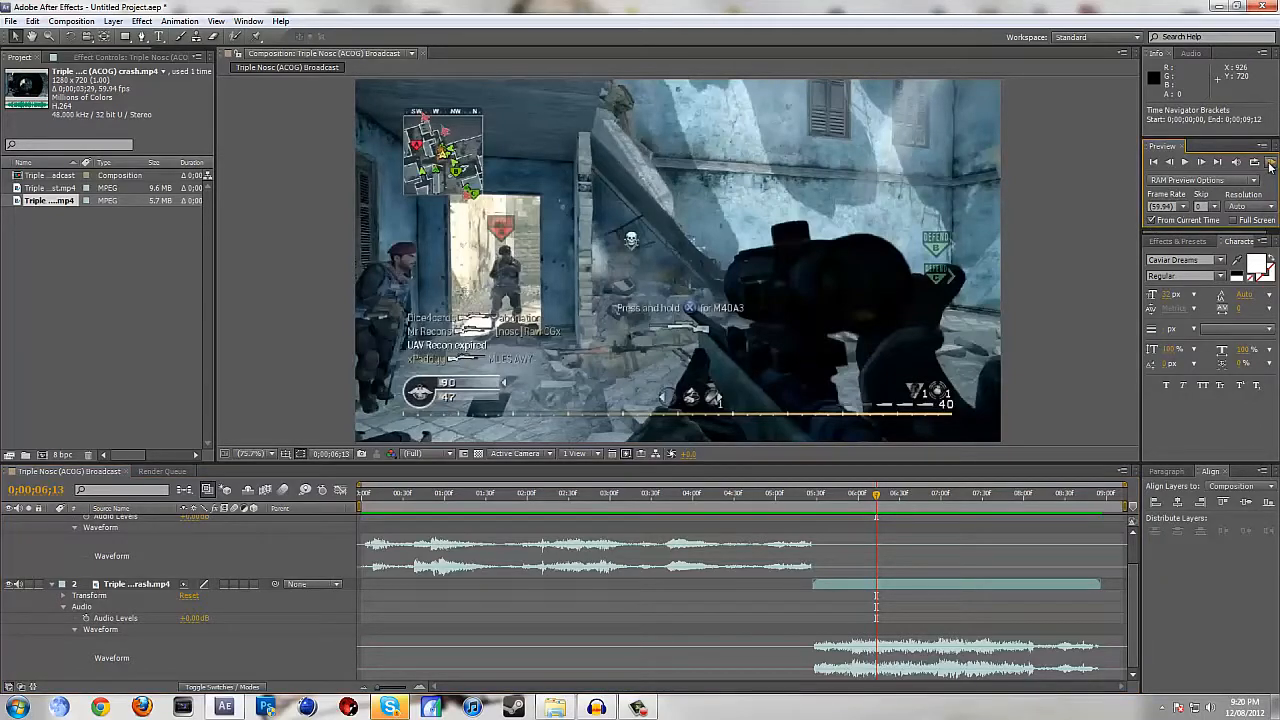
pyautogui.click(1270, 165)
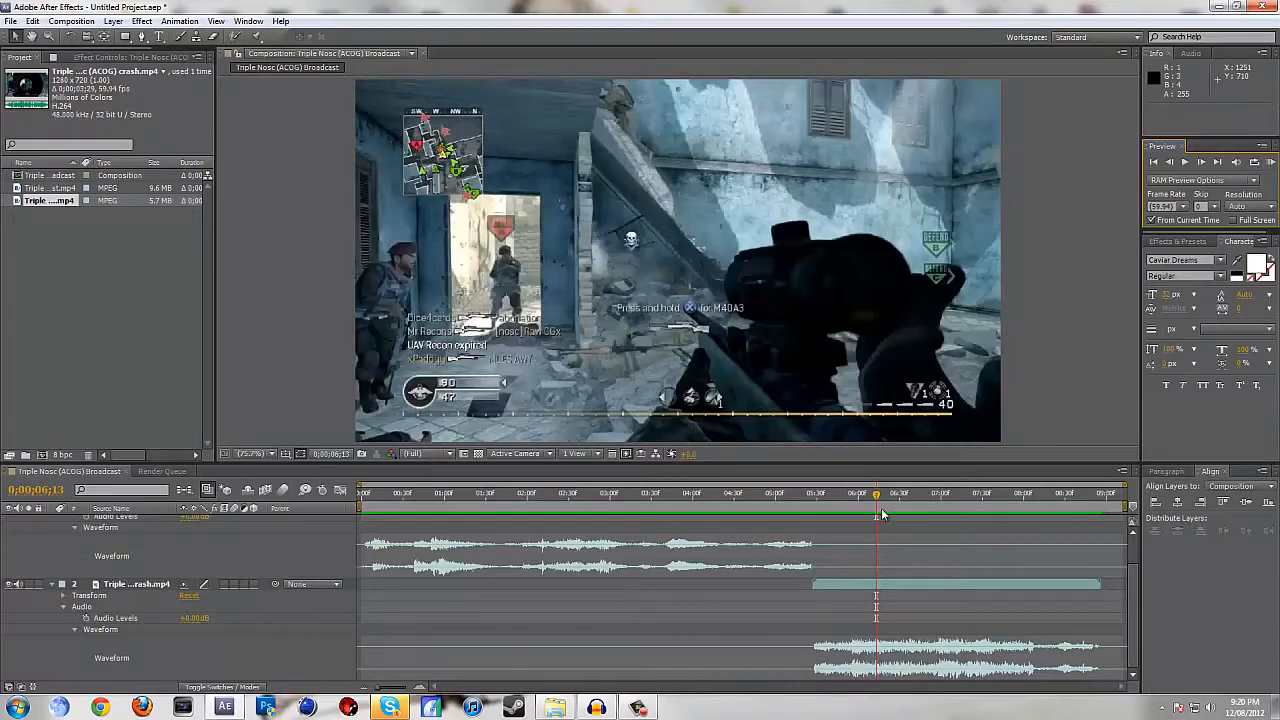
pyautogui.click(880, 509)
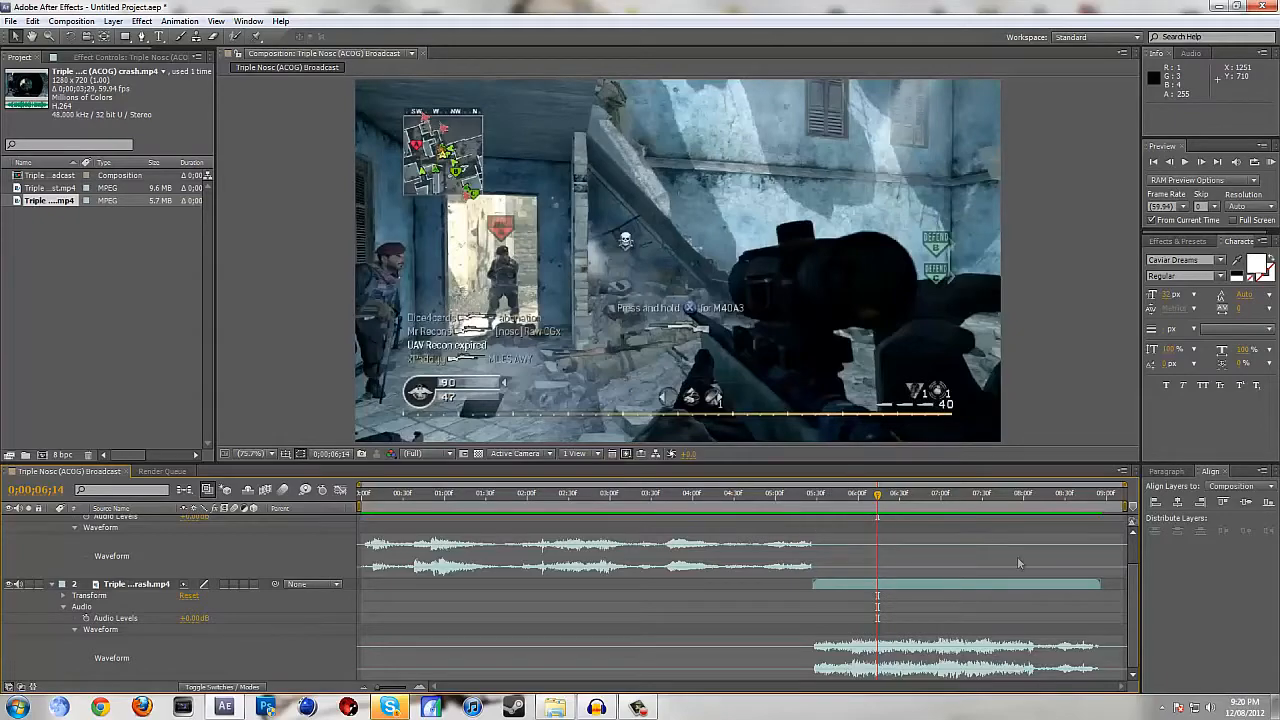
pyautogui.moveTo(1134, 614); pyautogui.dragTo(1138, 568)
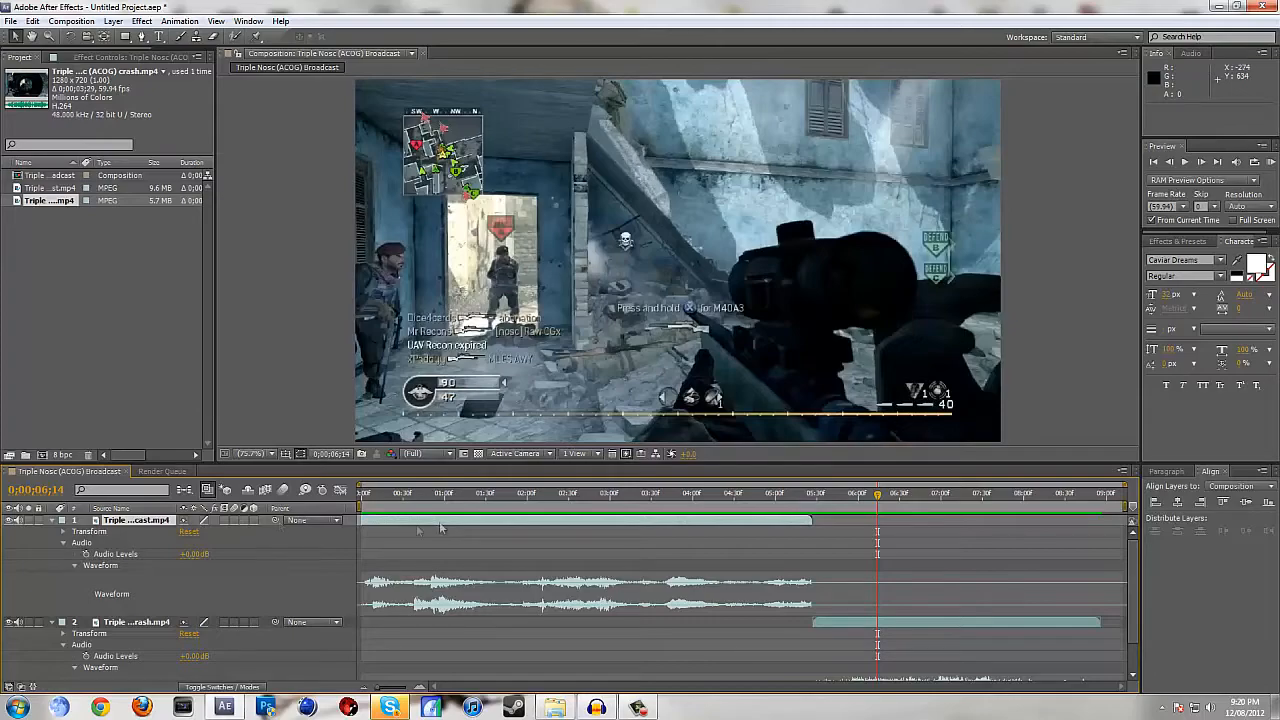
# - Collapse the properties of both clip layers and move the current-time indicator to 0;00;00;47
pyautogui.click(52, 520)
pyautogui.click(54, 532)
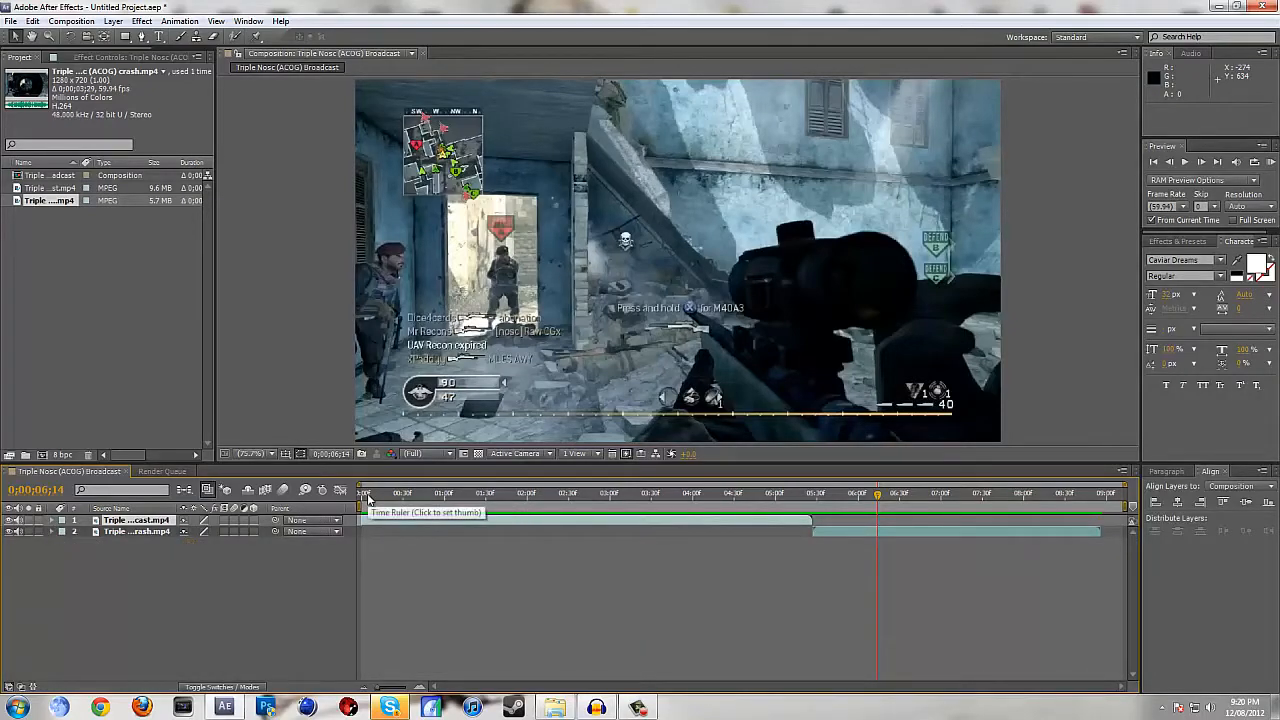
pyautogui.moveTo(853, 509); pyautogui.dragTo(427, 538)
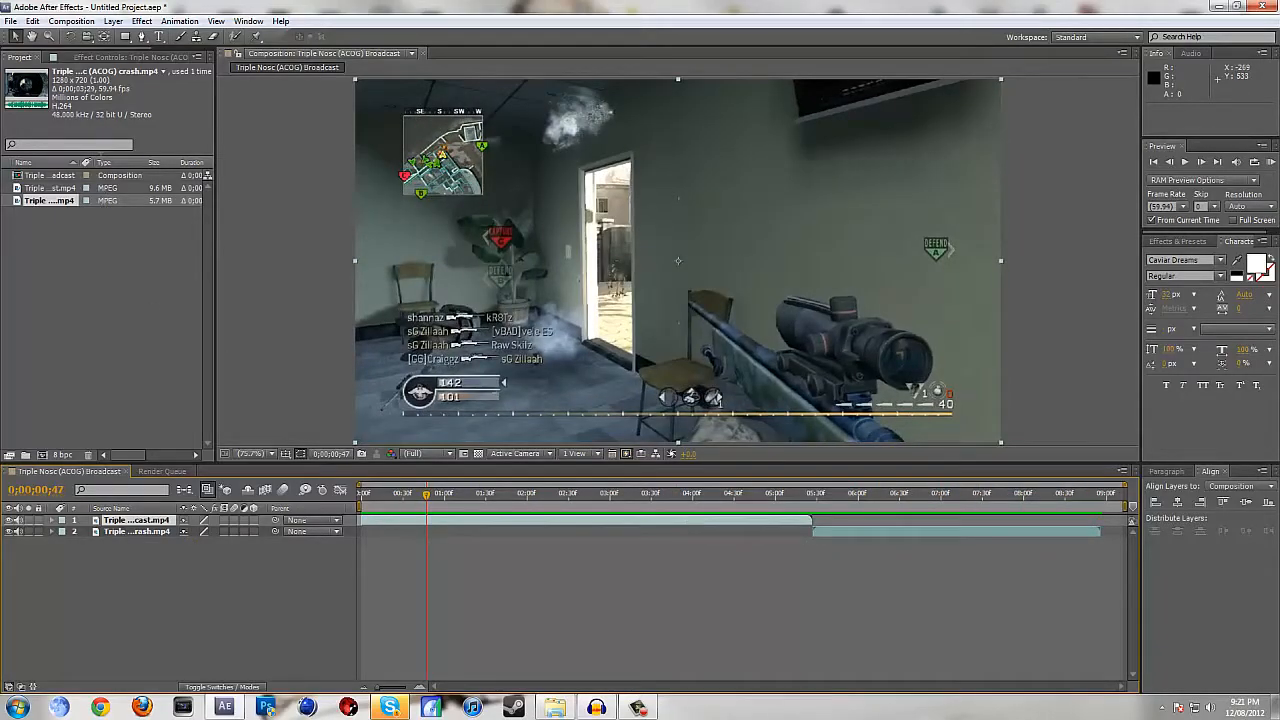
# - Add the Broadcast composition to the render queue and confirm its render settings with Best quality and Full resolution
pyautogui.click(71, 21)
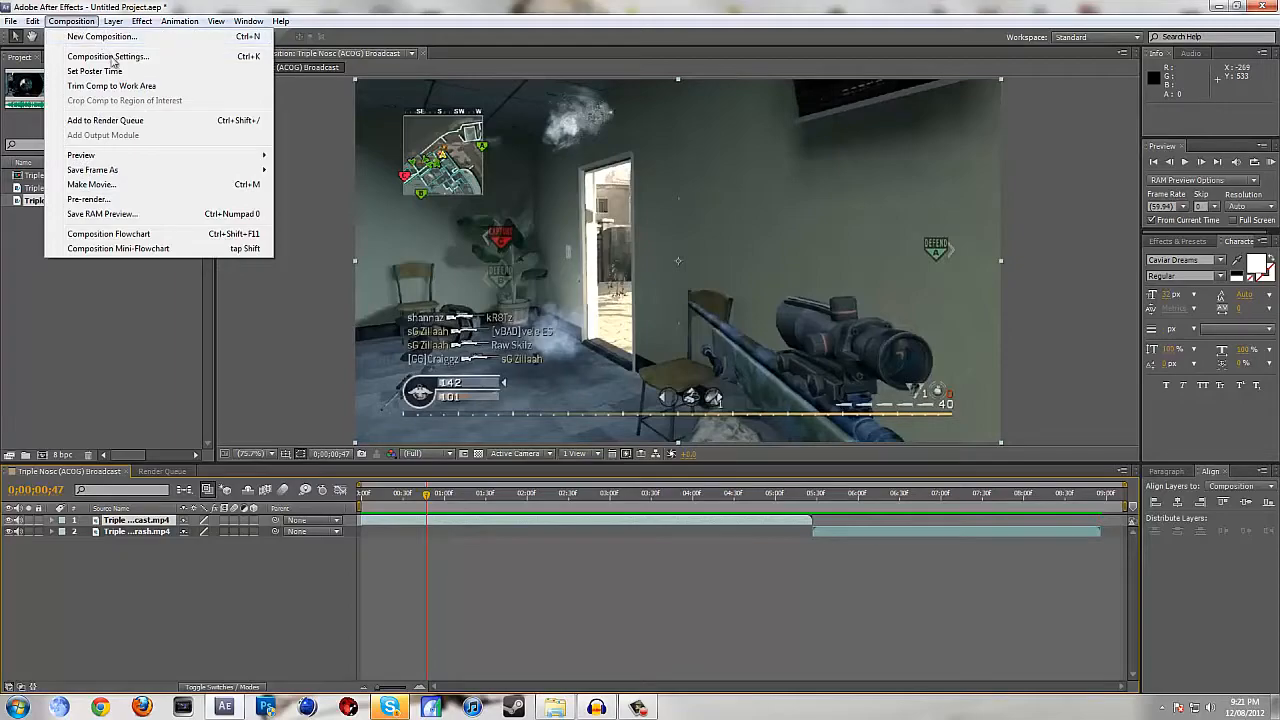
pyautogui.click(105, 121)
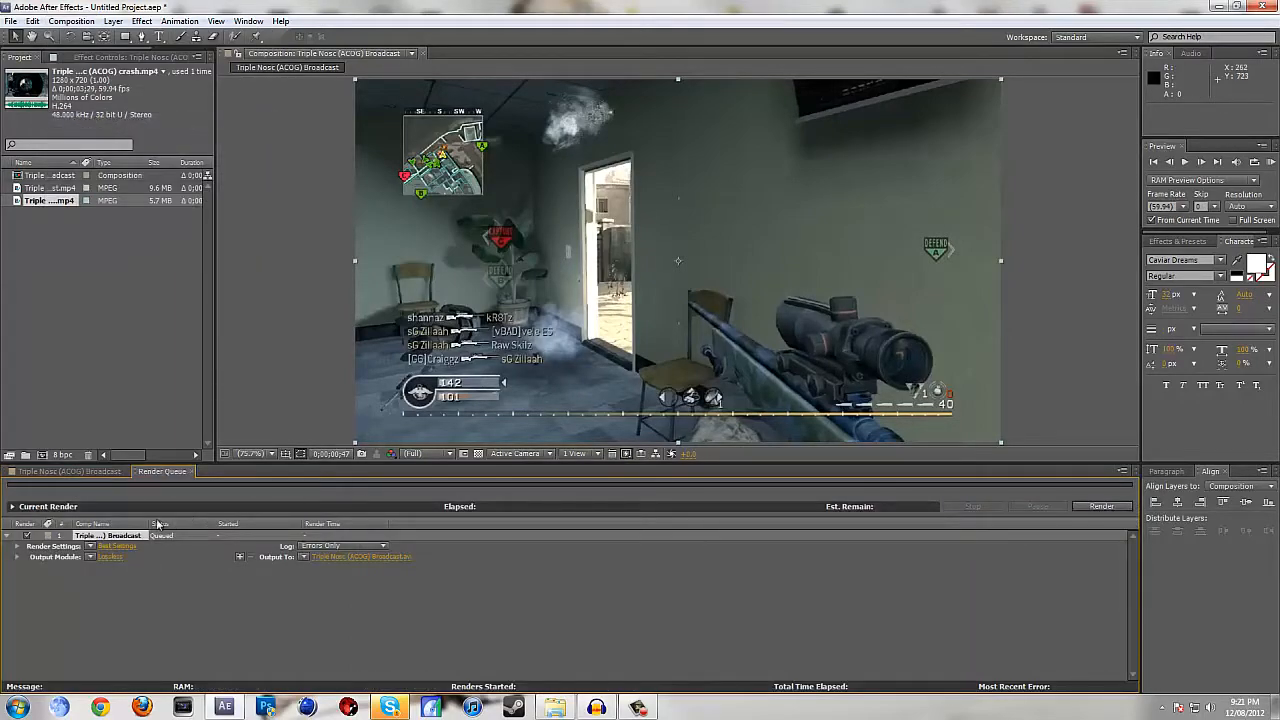
pyautogui.click(104, 471)
pyautogui.click(162, 471)
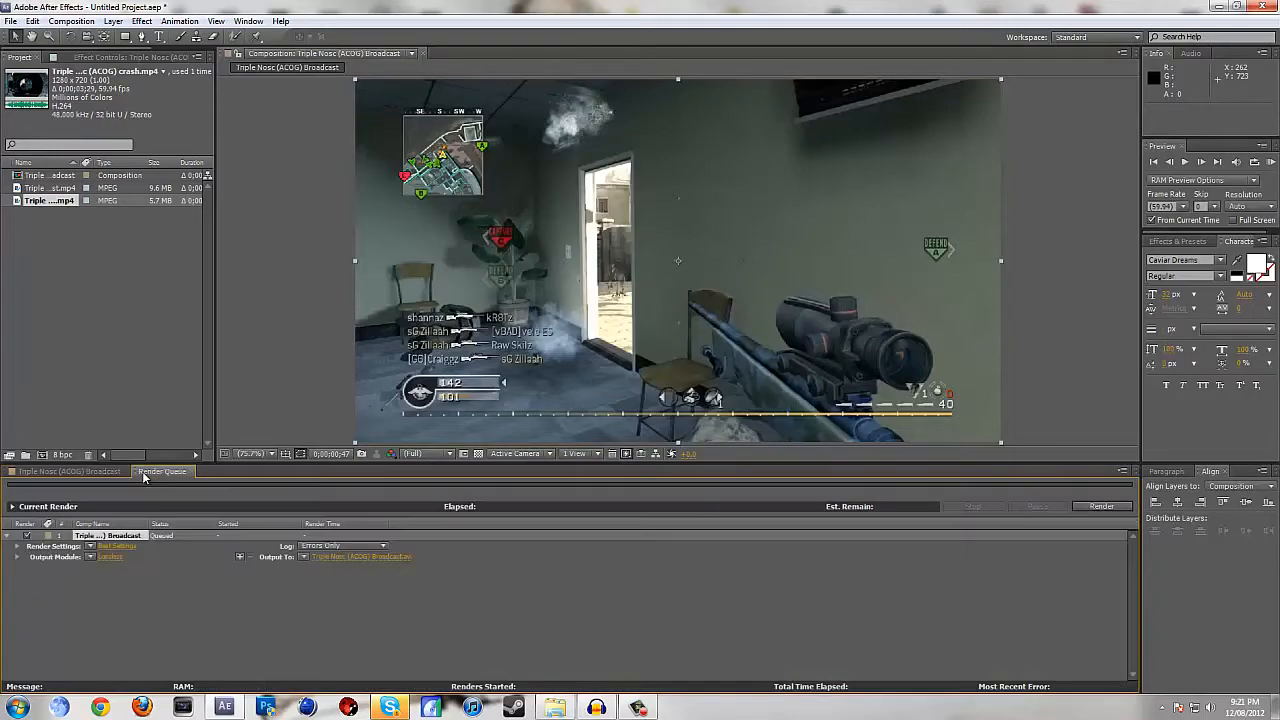
pyautogui.click(112, 549)
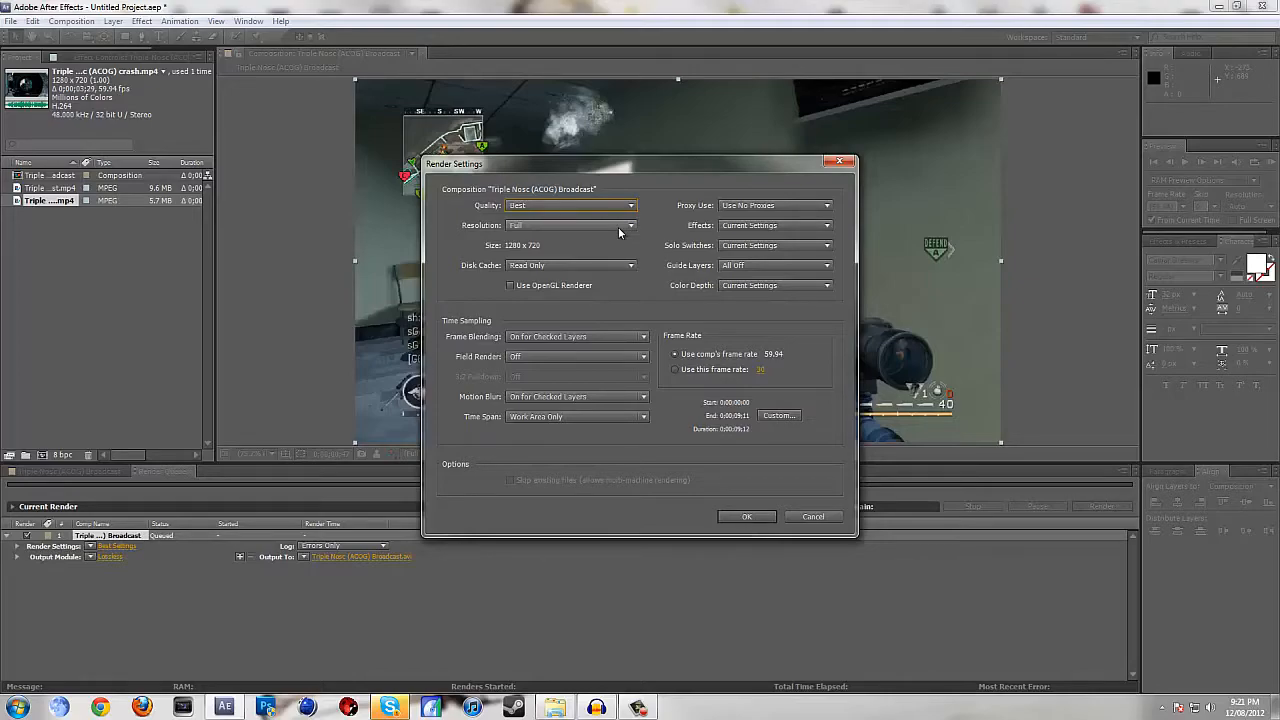
pyautogui.click(738, 517)
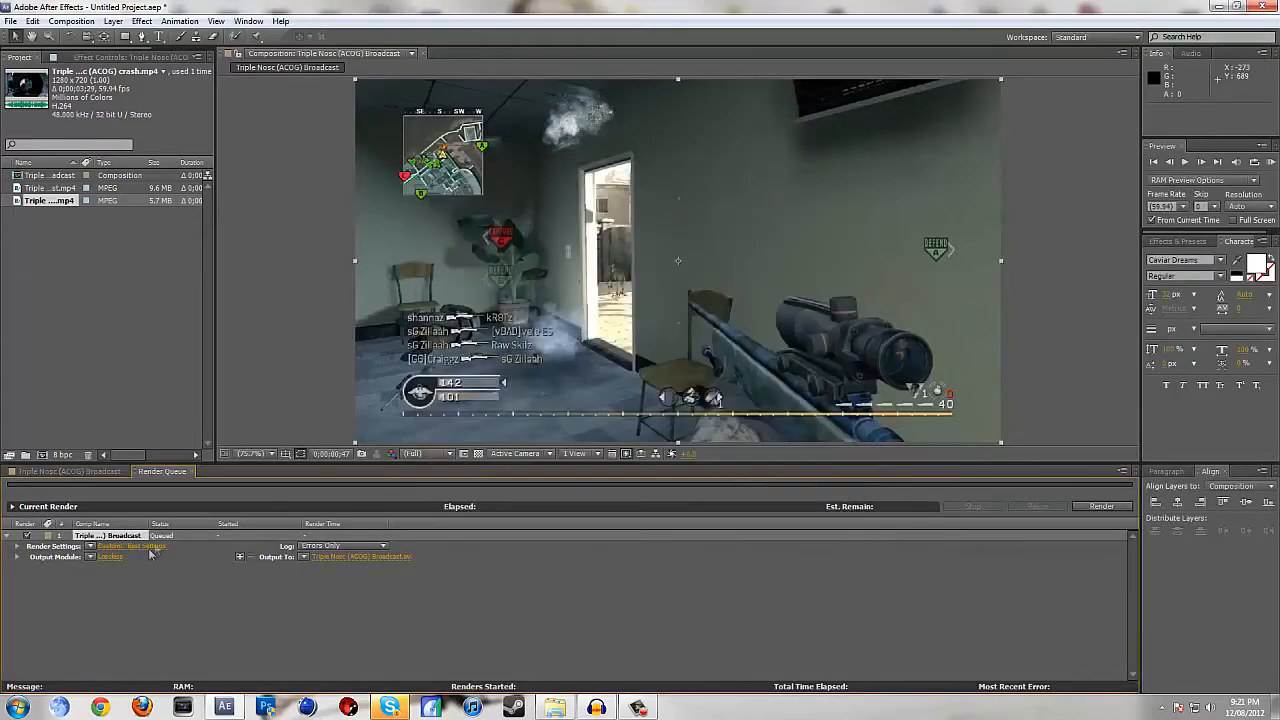
# - Configure the output module with AVI format and enable audio output at 48.000 kHz, 16 Bit, Stereo
pyautogui.click(112, 560)
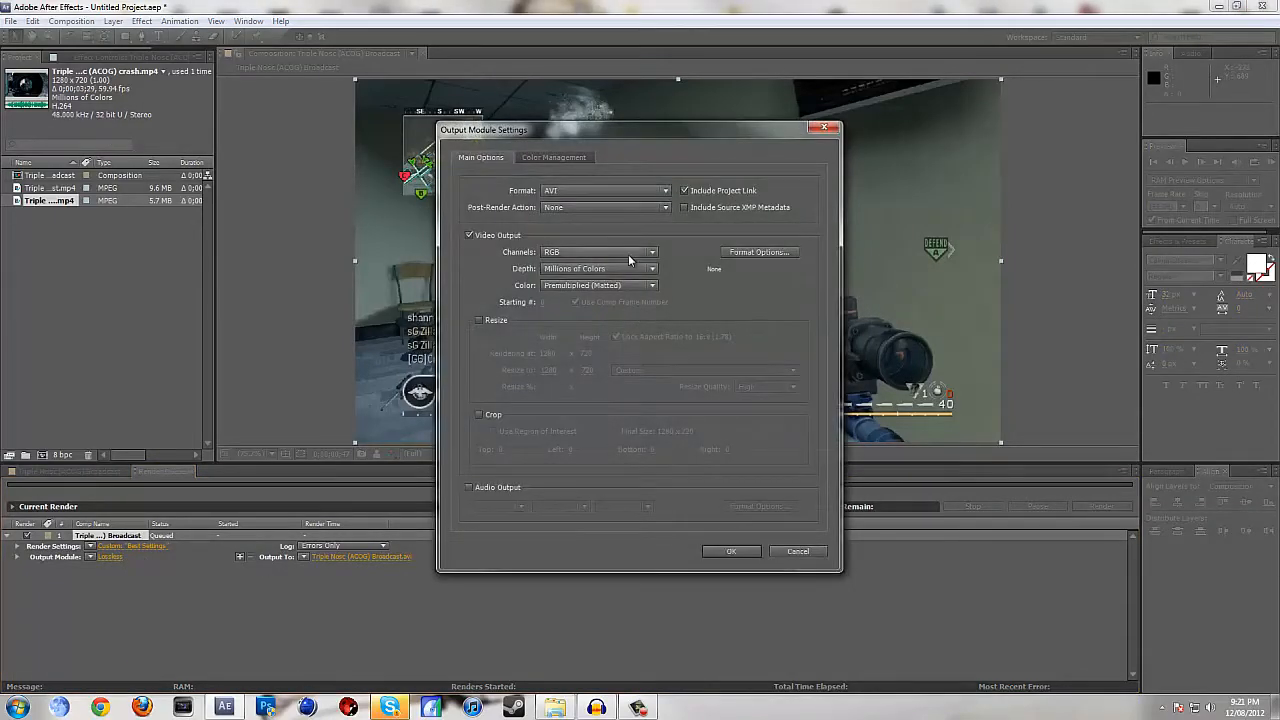
pyautogui.click(665, 191)
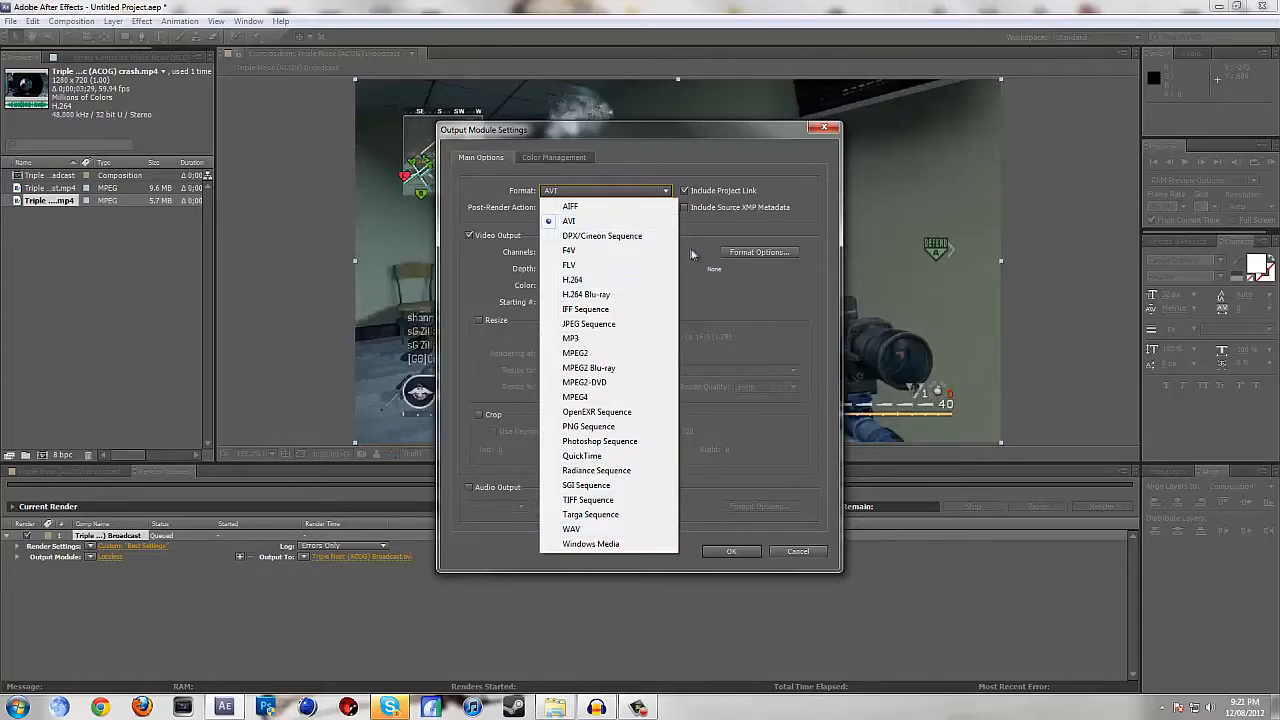
pyautogui.click(627, 221)
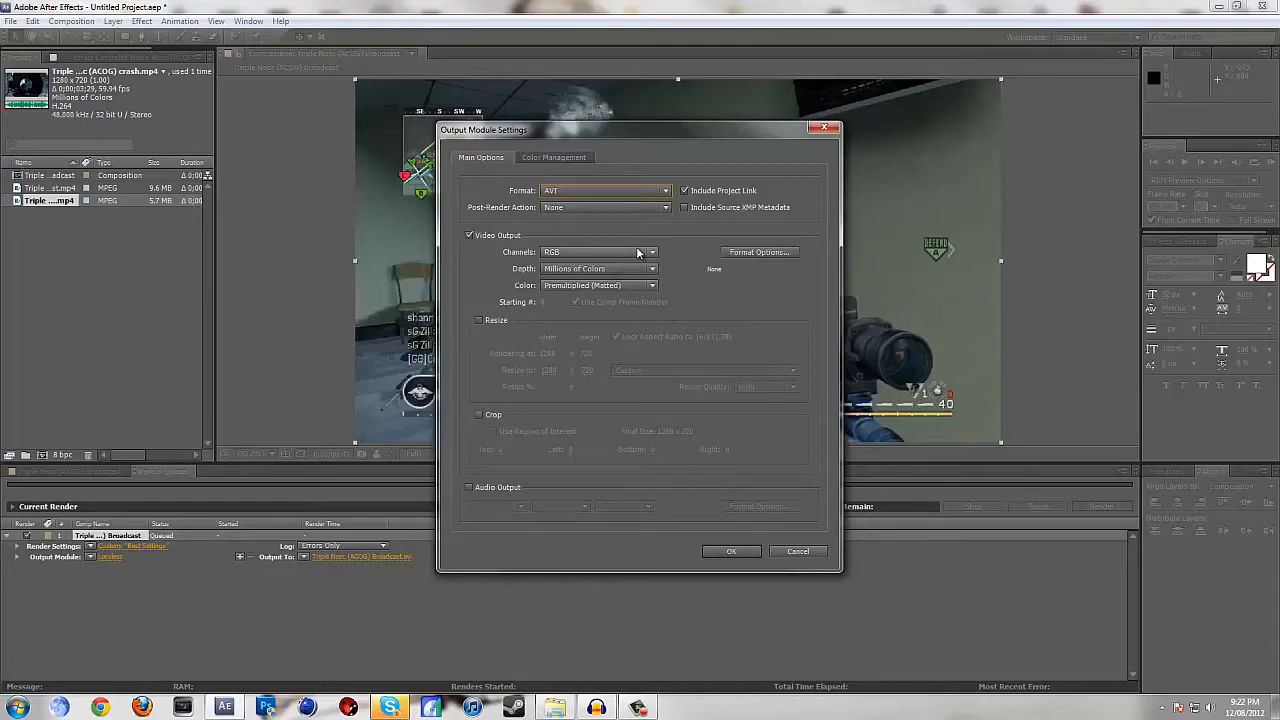
pyautogui.click(471, 488)
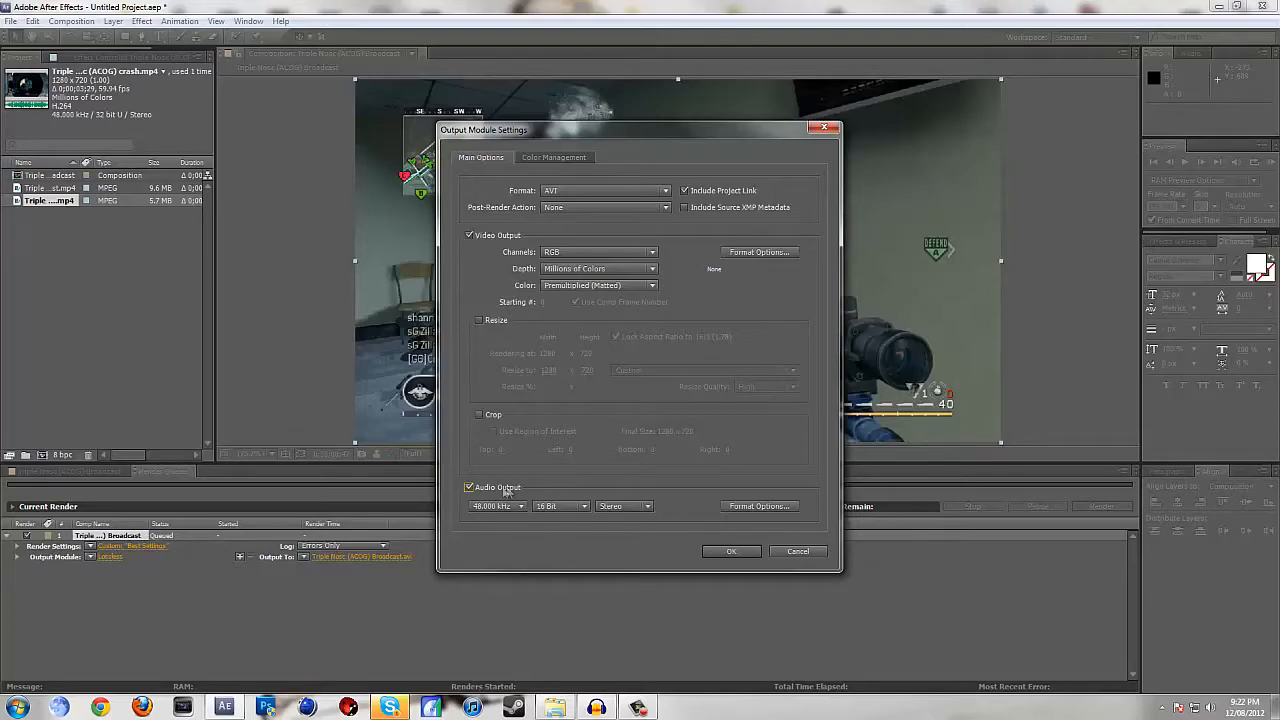
pyautogui.click(735, 551)
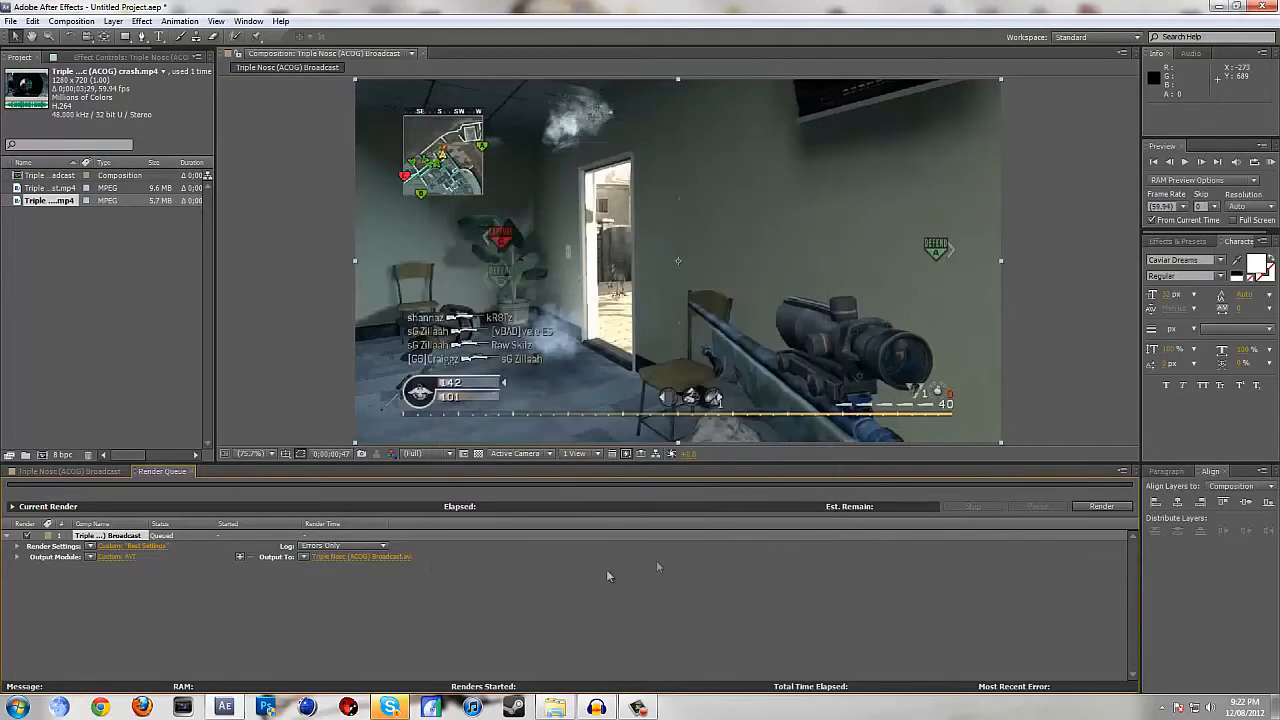
# - Set the render output to the Desktop as the AVI file Triple Nosc (ACOG) Broadcast.avi
pyautogui.click(330, 556)
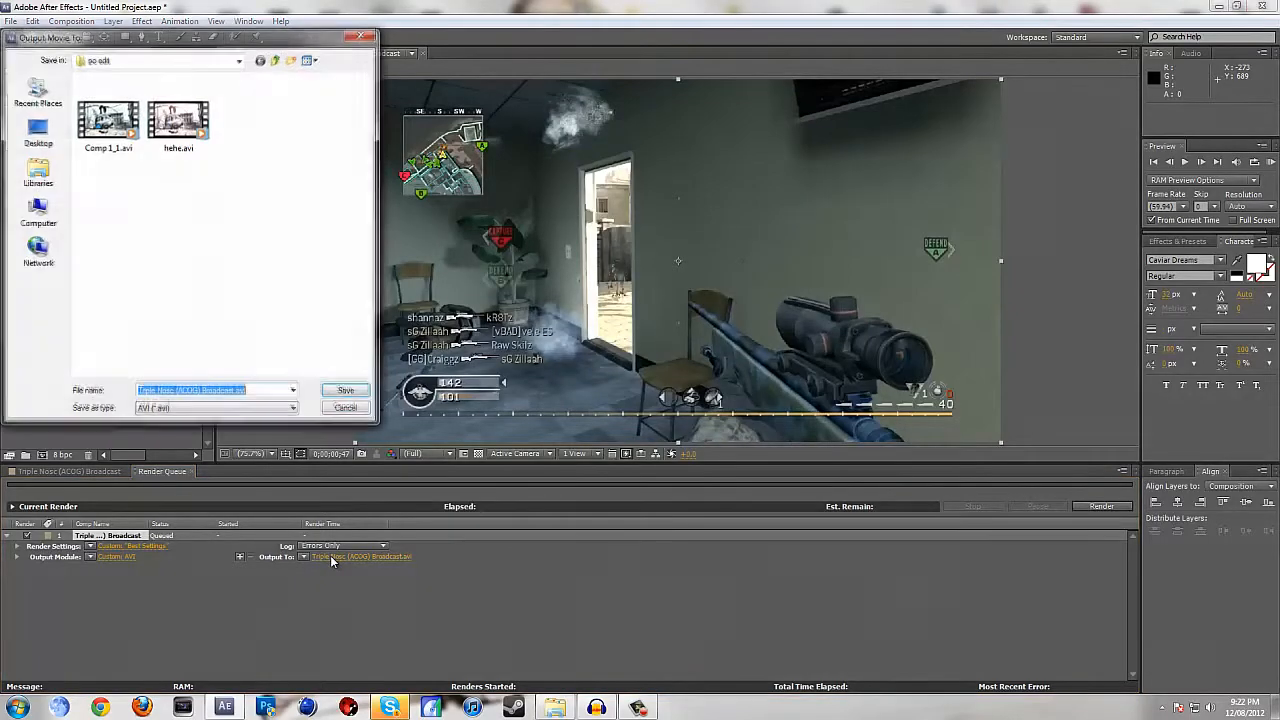
pyautogui.click(14, 134)
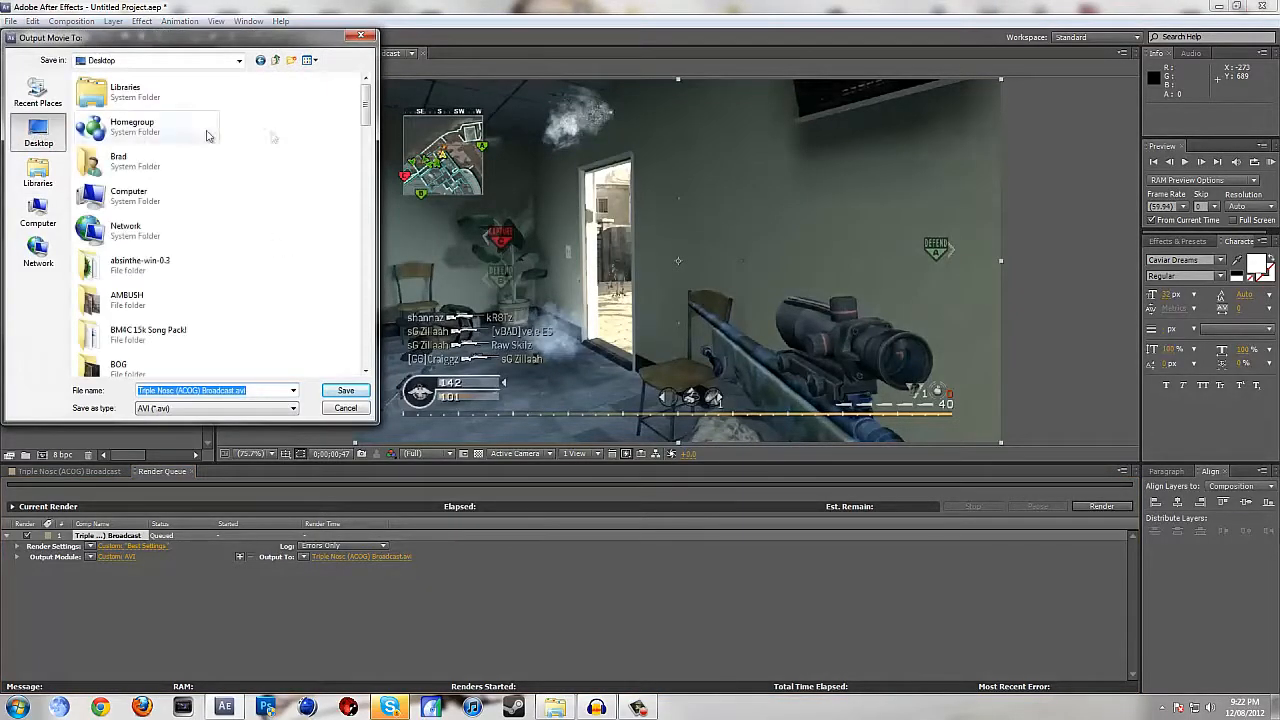
pyautogui.click(272, 410)
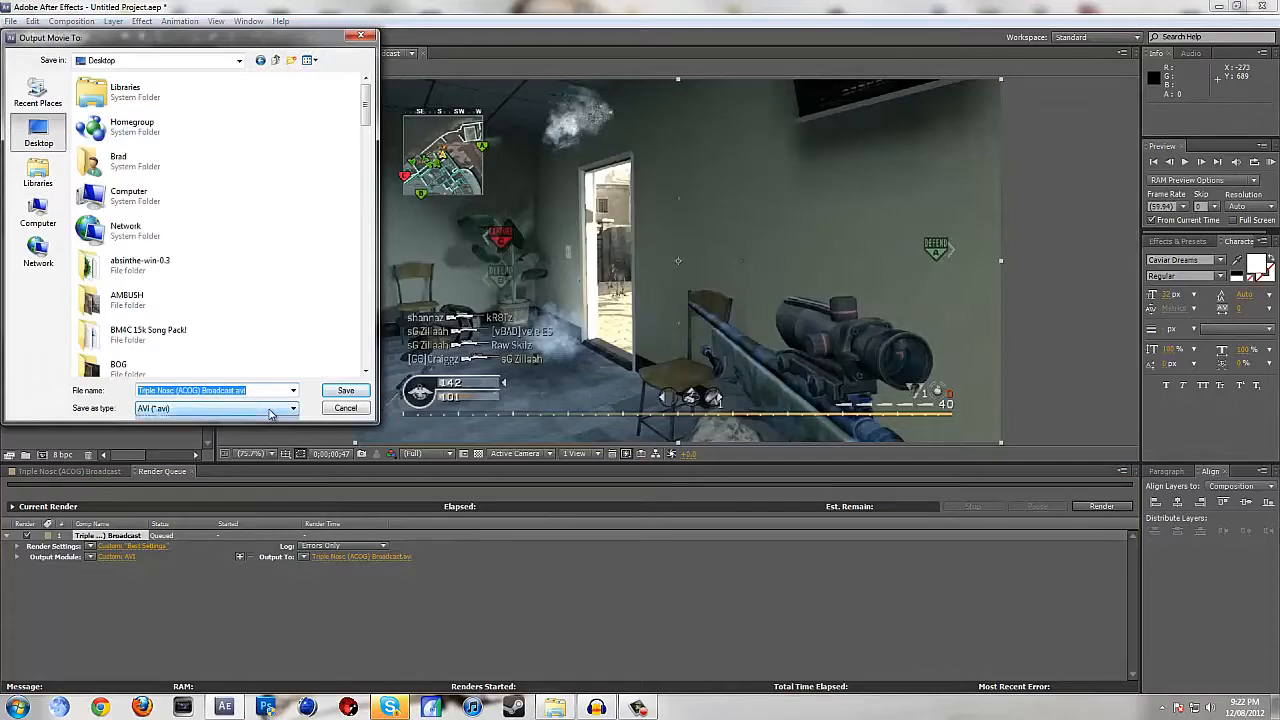
pyautogui.click(345, 391)
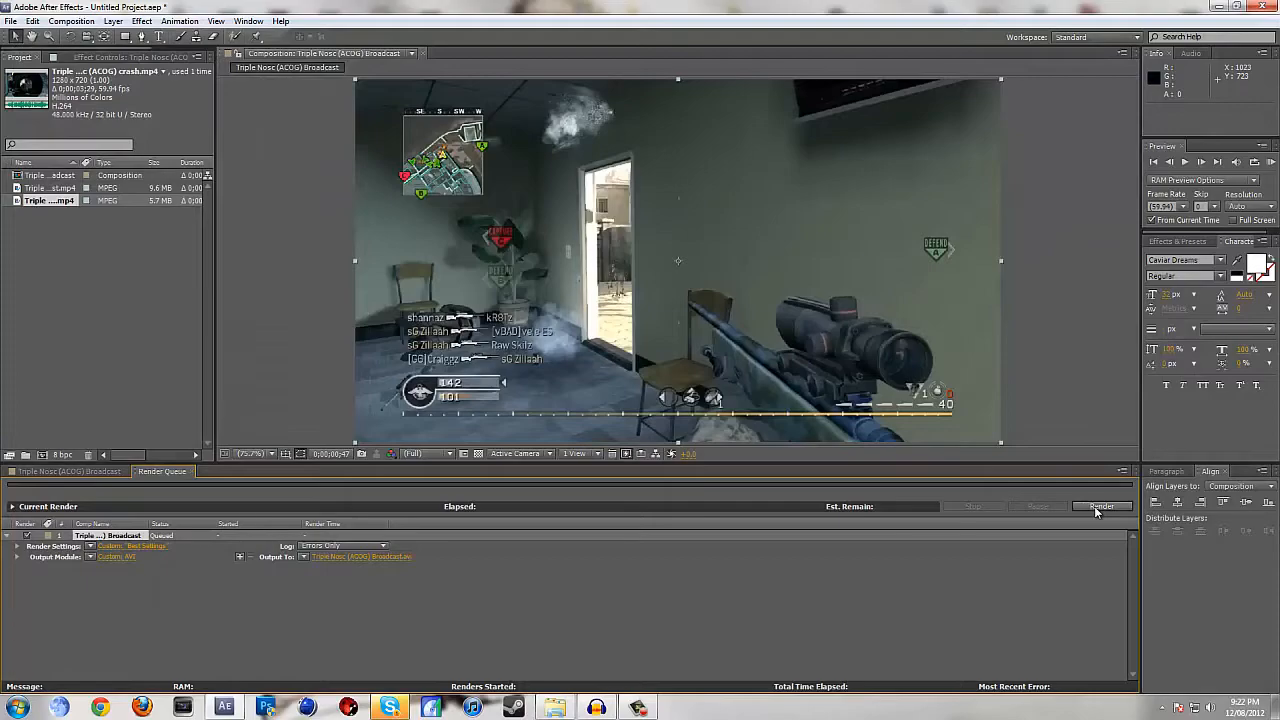
# - Start rendering the queued composition and stop the render after a few seconds
pyautogui.click(1100, 506)
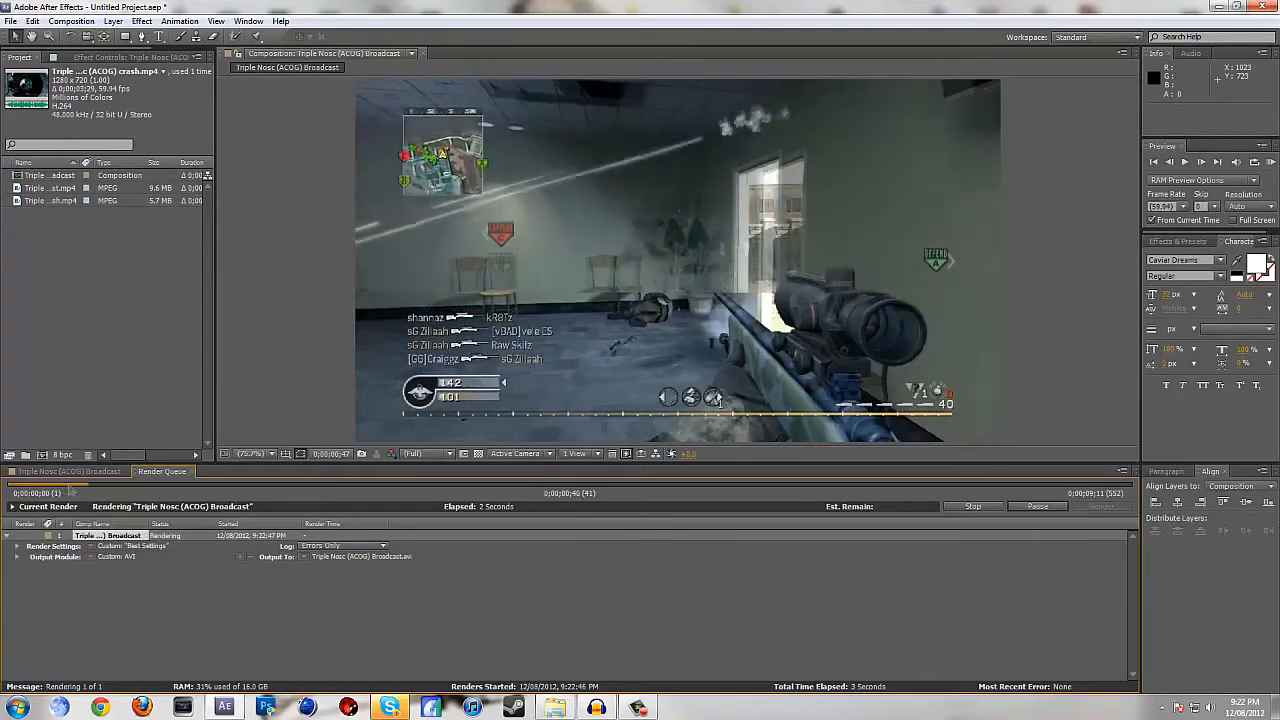
pyautogui.click(971, 507)
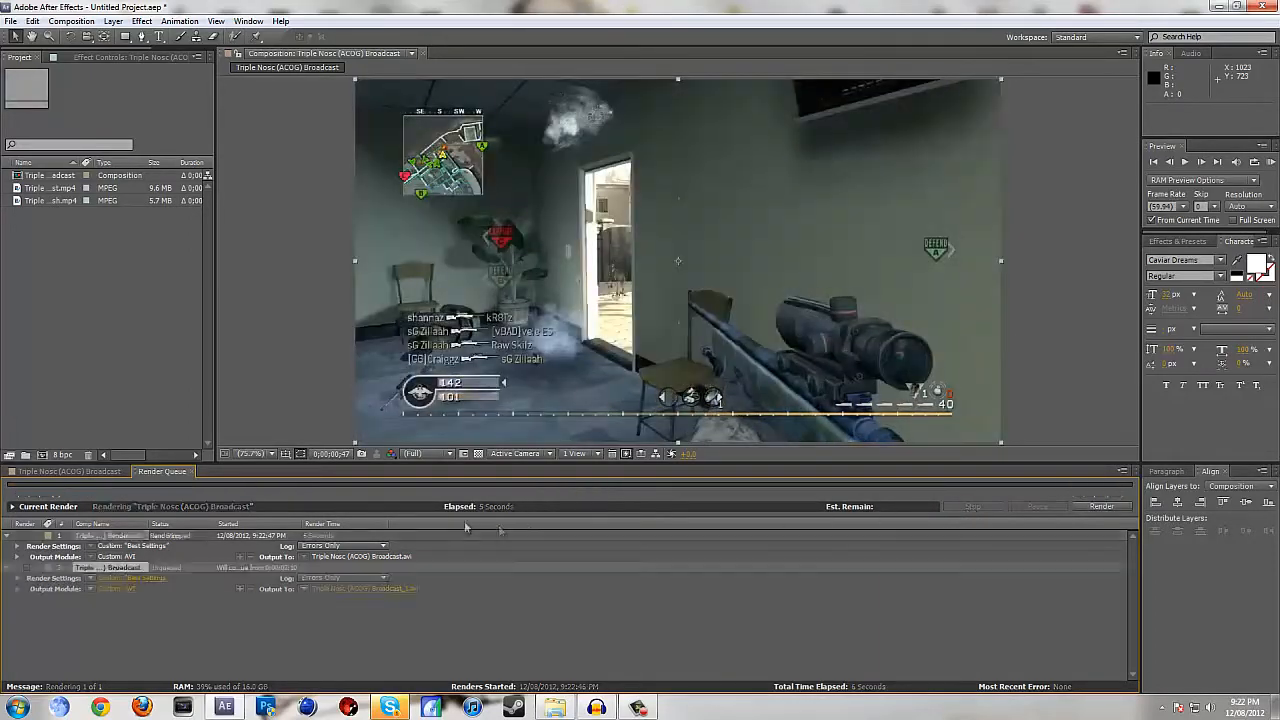